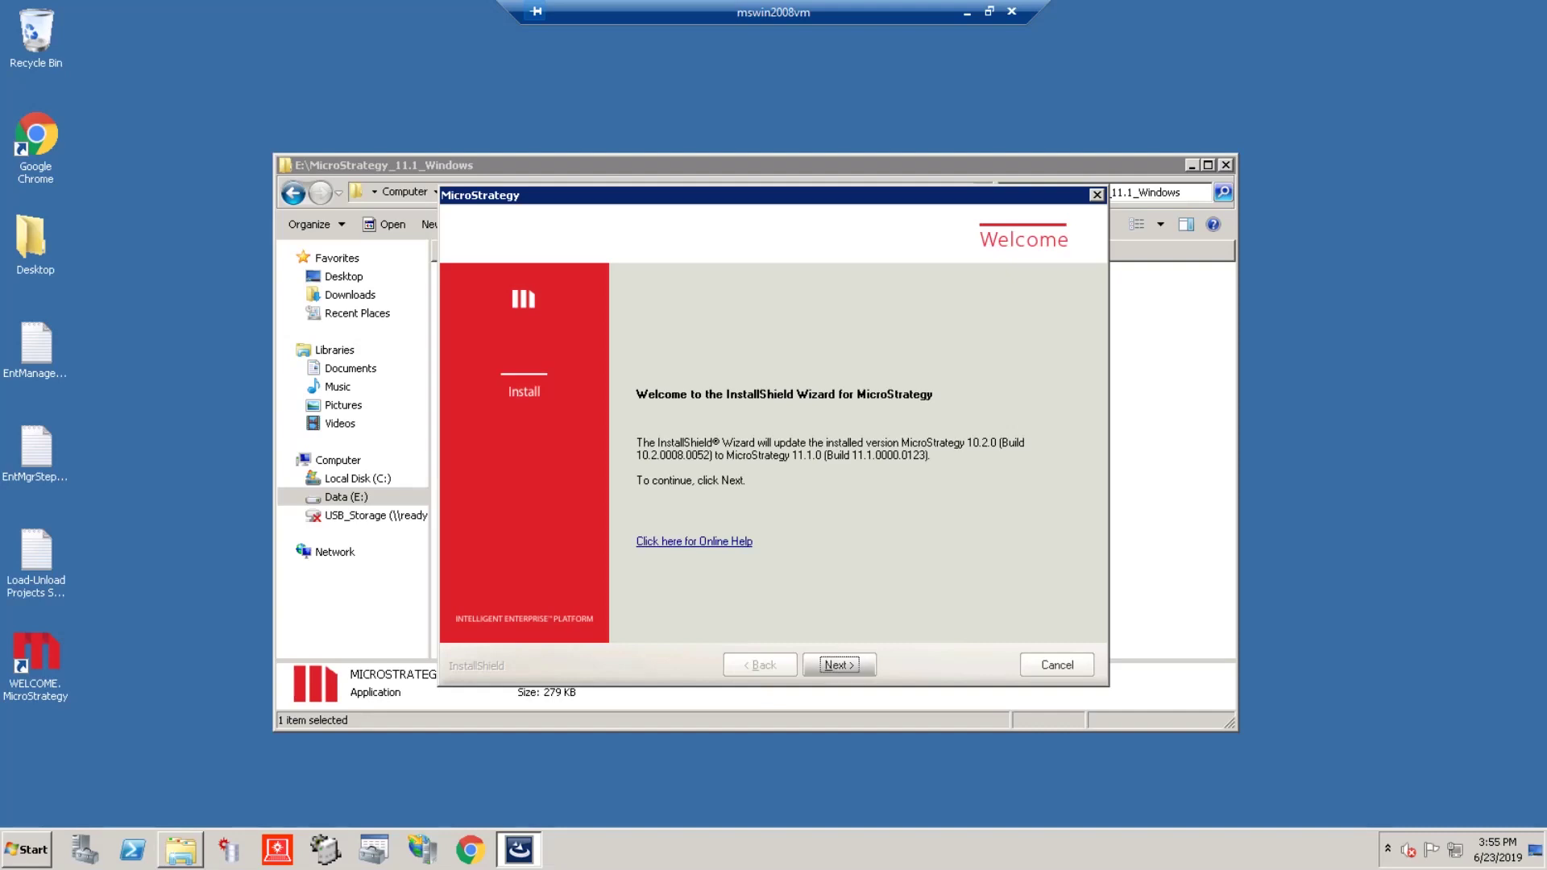
# Step: Accept the license agreement and keep the default component selection
pyautogui.press('Return')
pyautogui.click(642, 578)
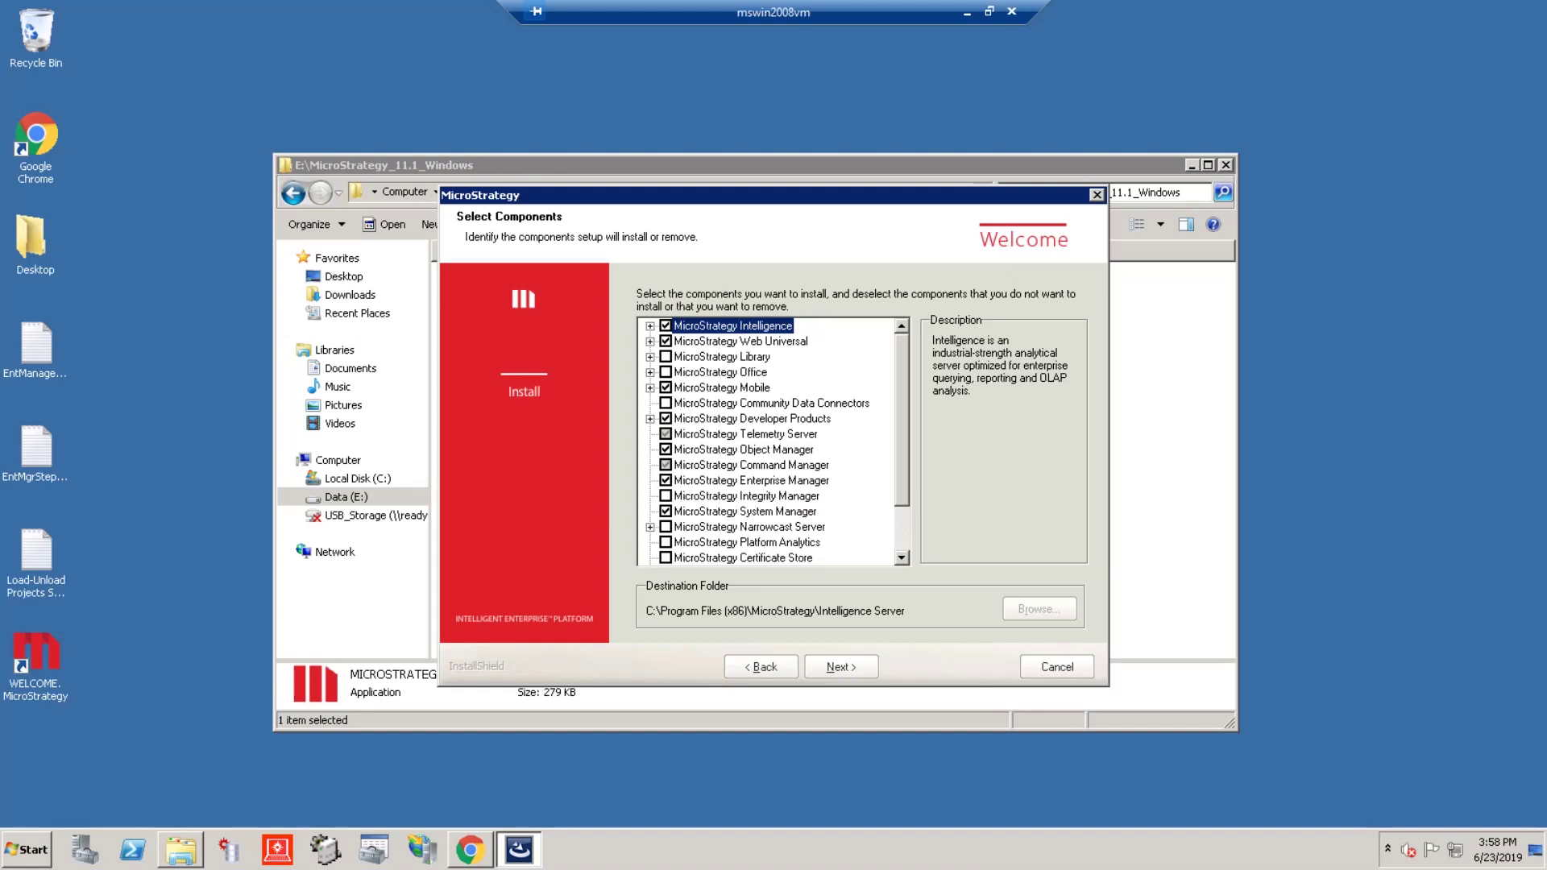
pyautogui.scroll(-2, 774, 441)
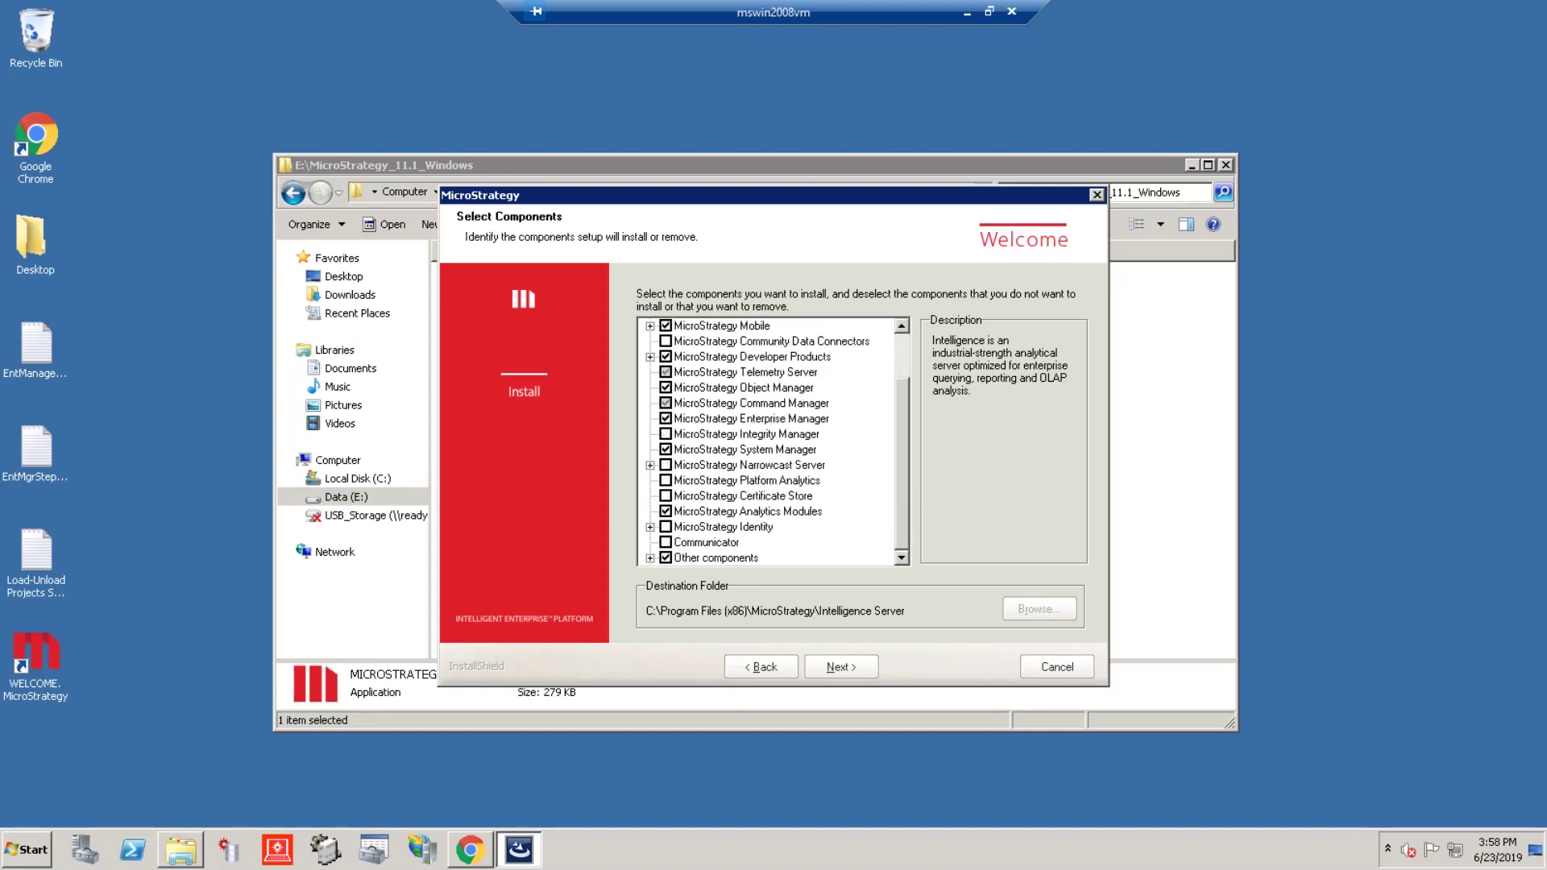
pyautogui.scroll(2, 774, 441)
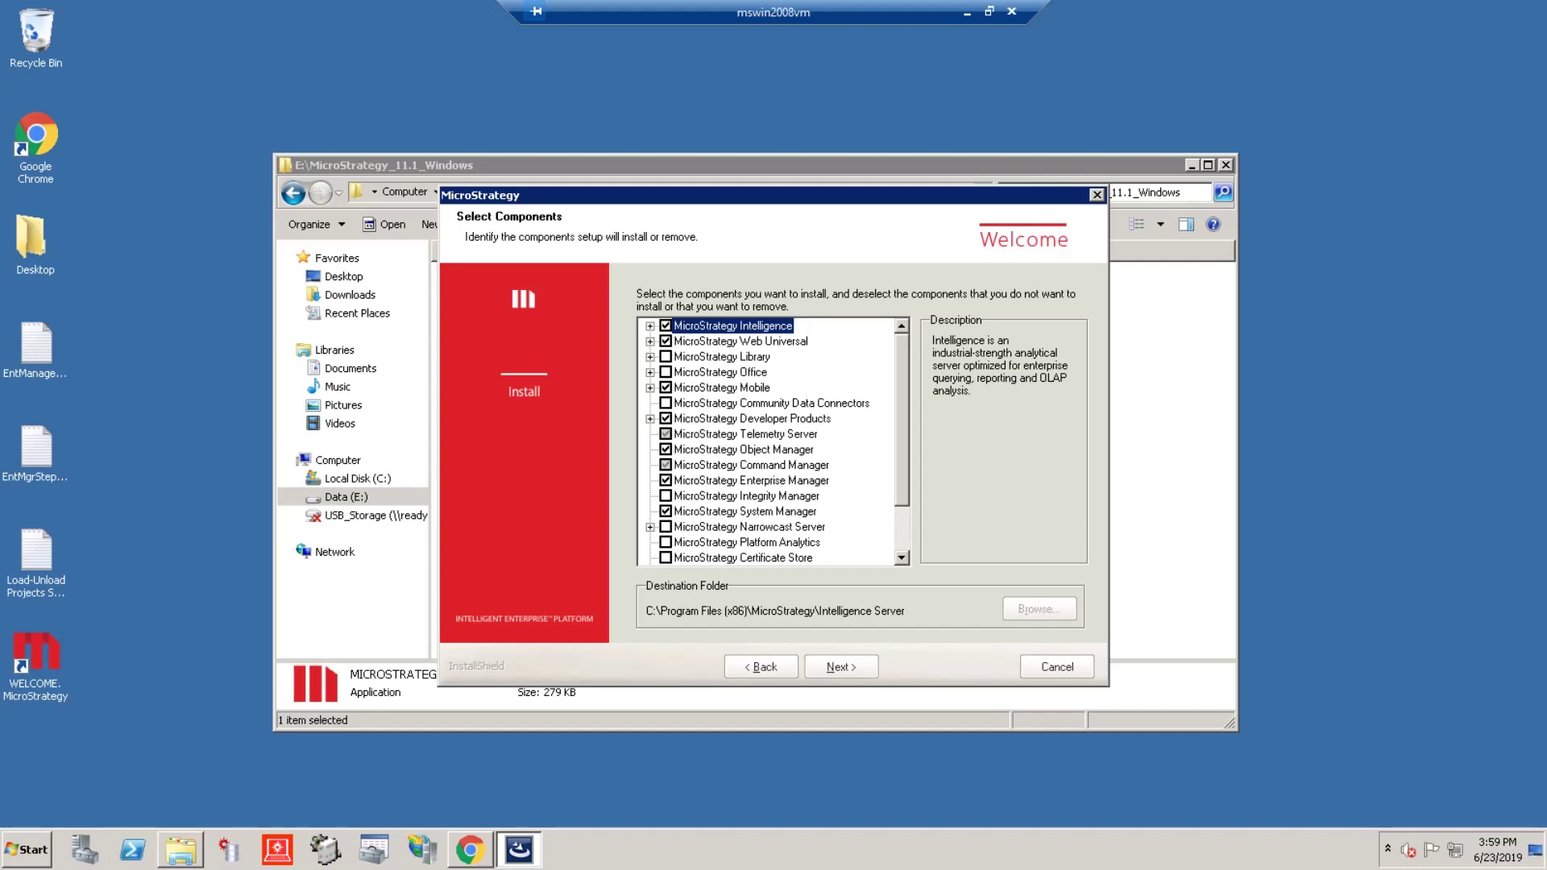
pyautogui.scroll(-2, 773, 441)
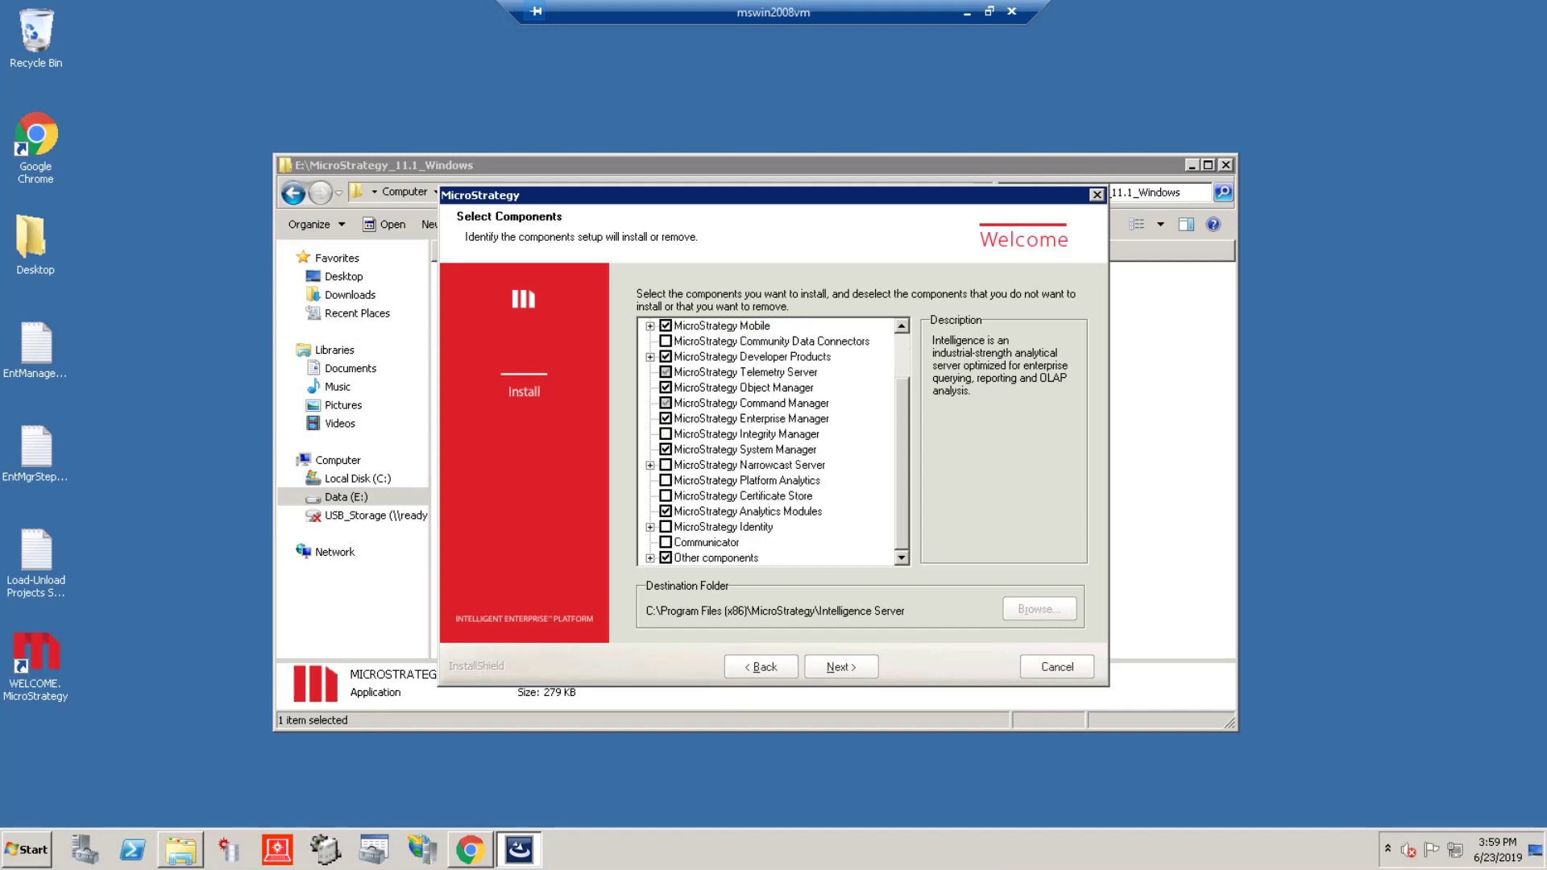
pyautogui.click(841, 666)
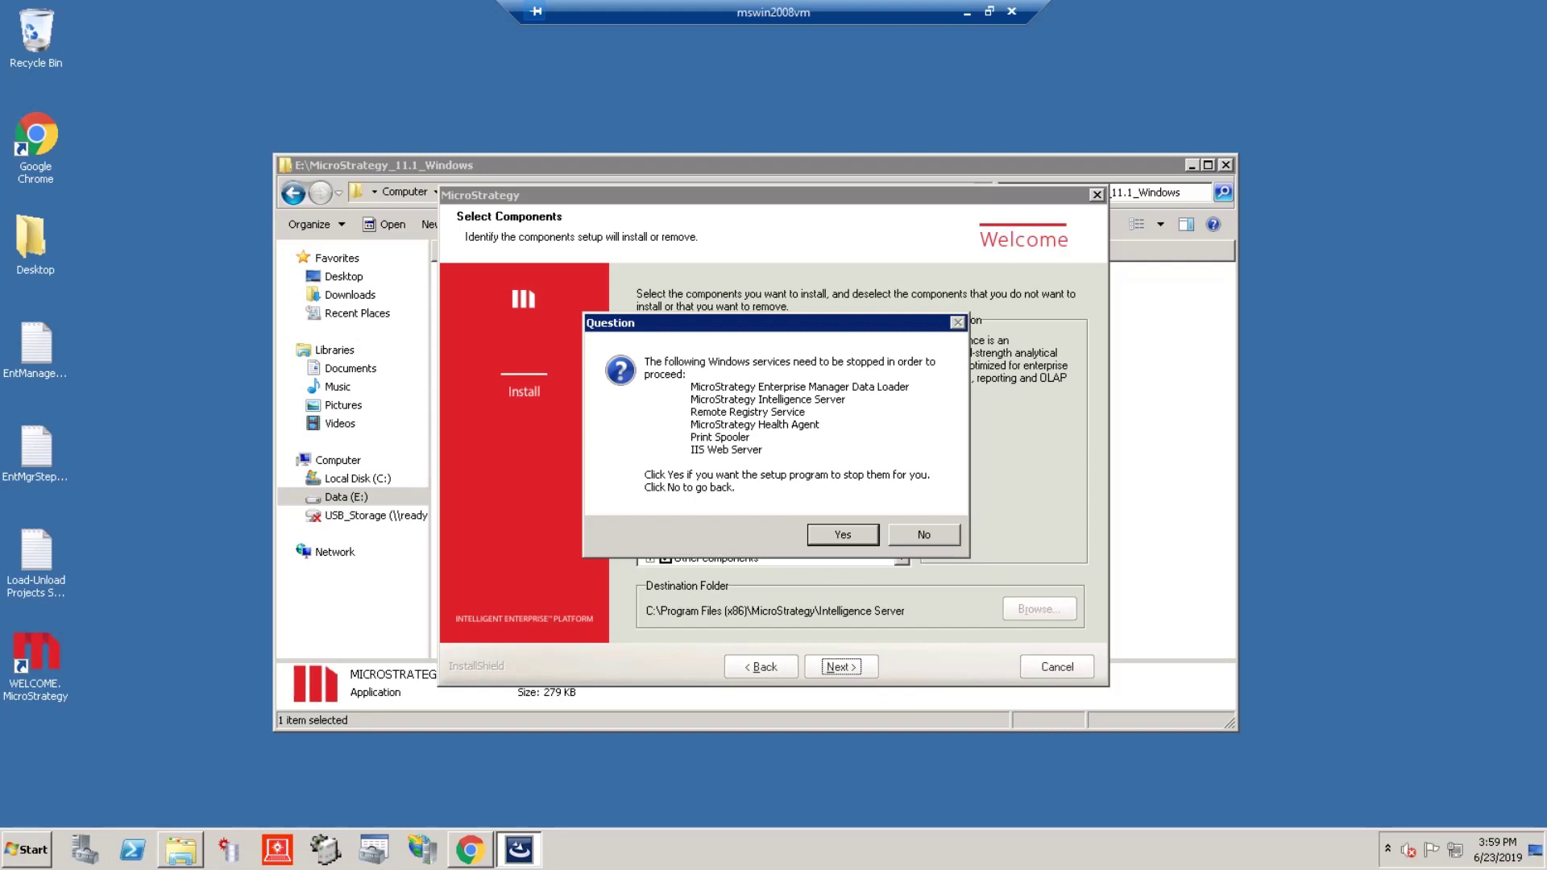
# Step: Confirm stopping services, the web config backup warning, the Tomcat upgrade and Health Center removal
pyautogui.press('Return')
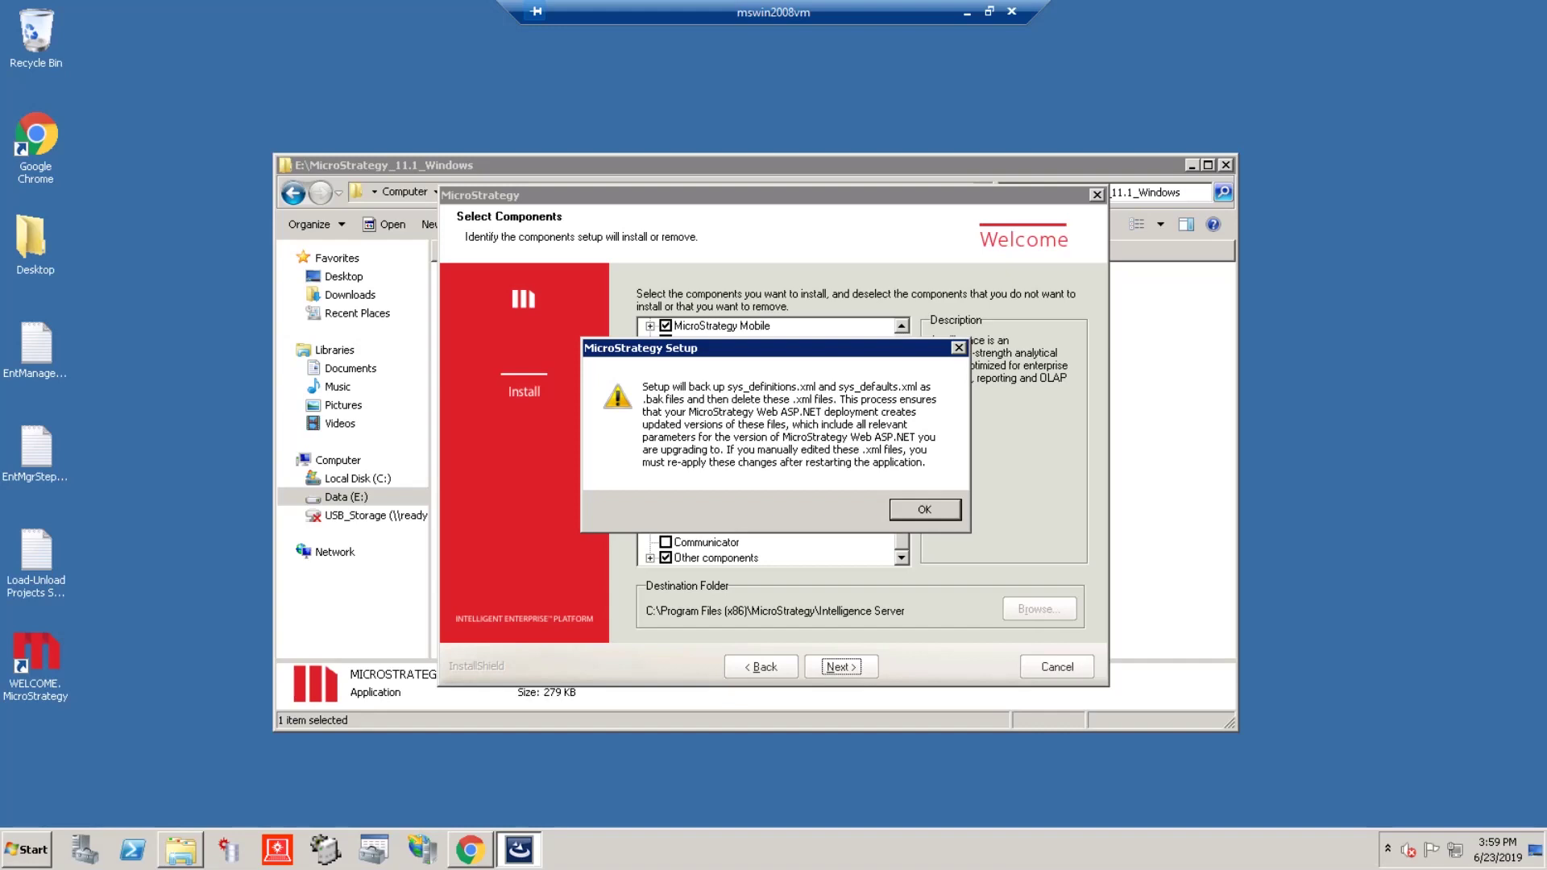
pyautogui.press('Return')
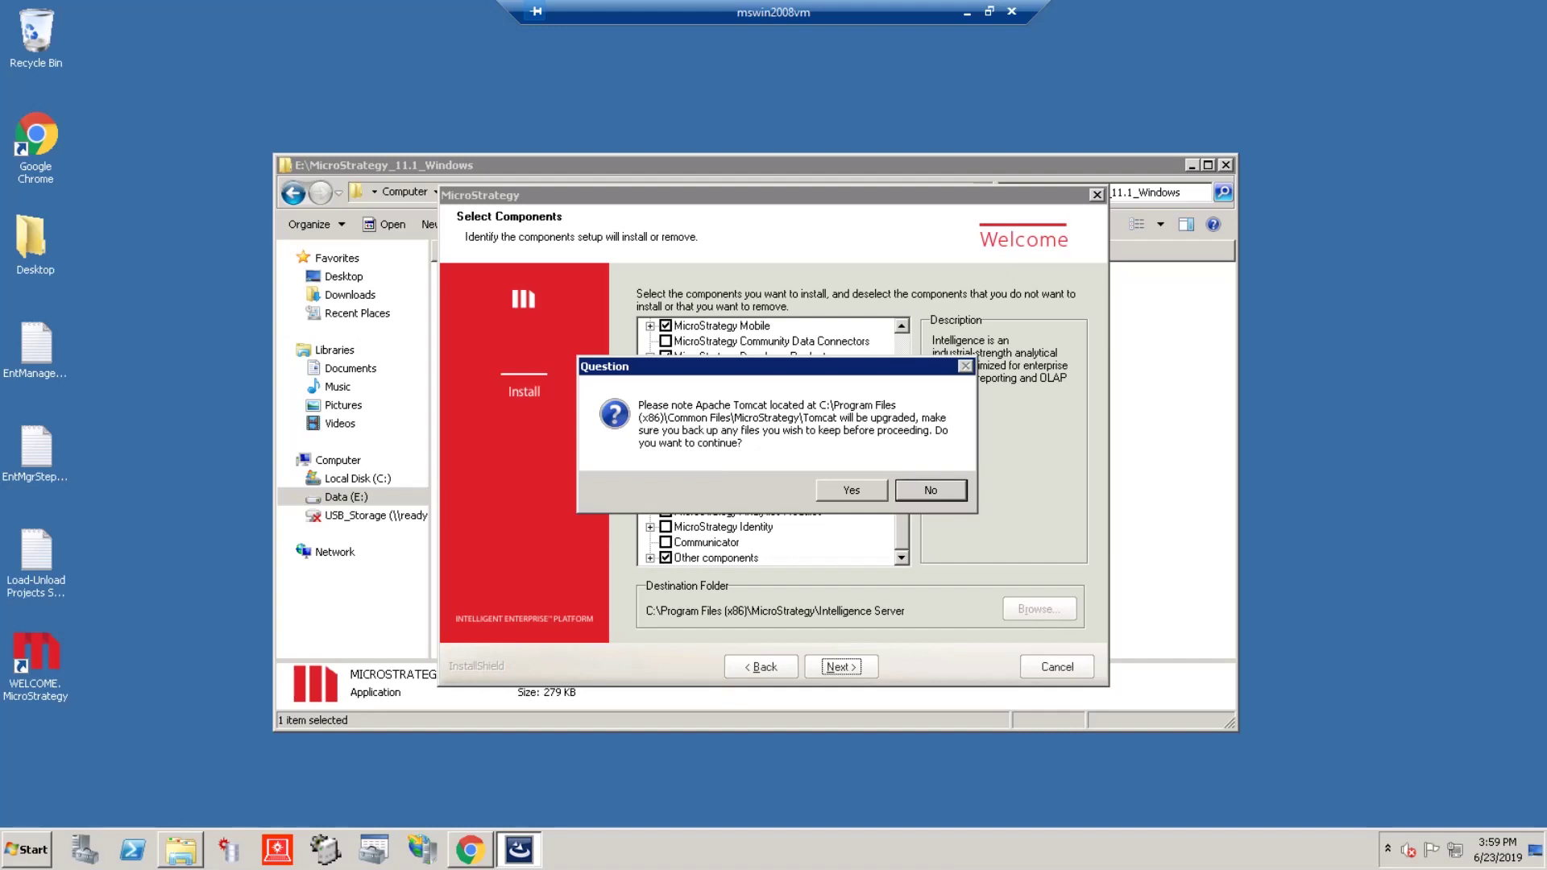
pyautogui.press('Return')
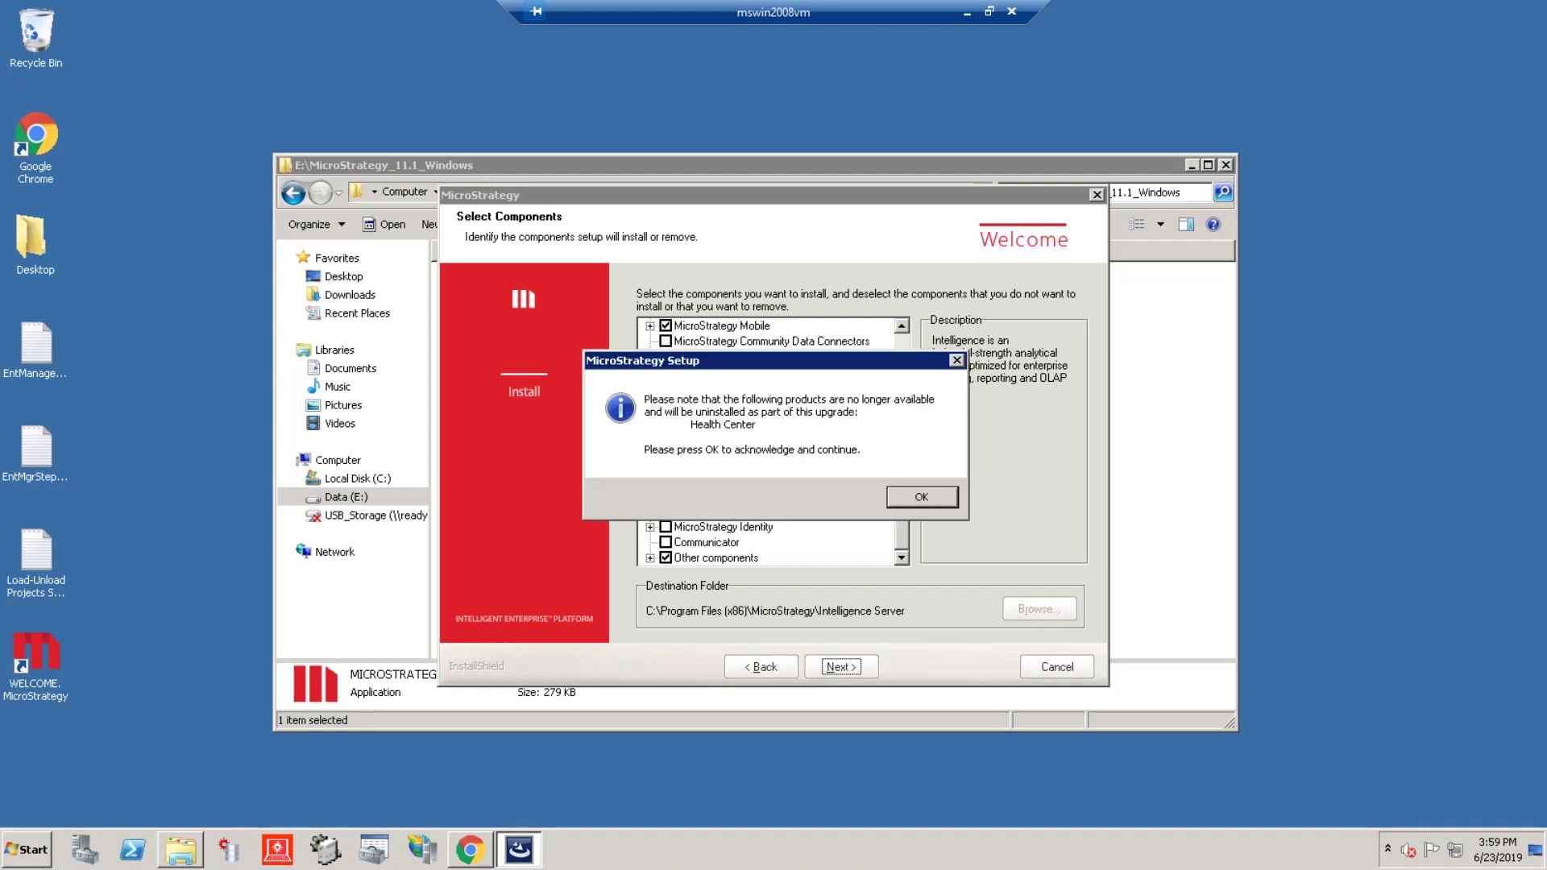
pyautogui.press('Return')
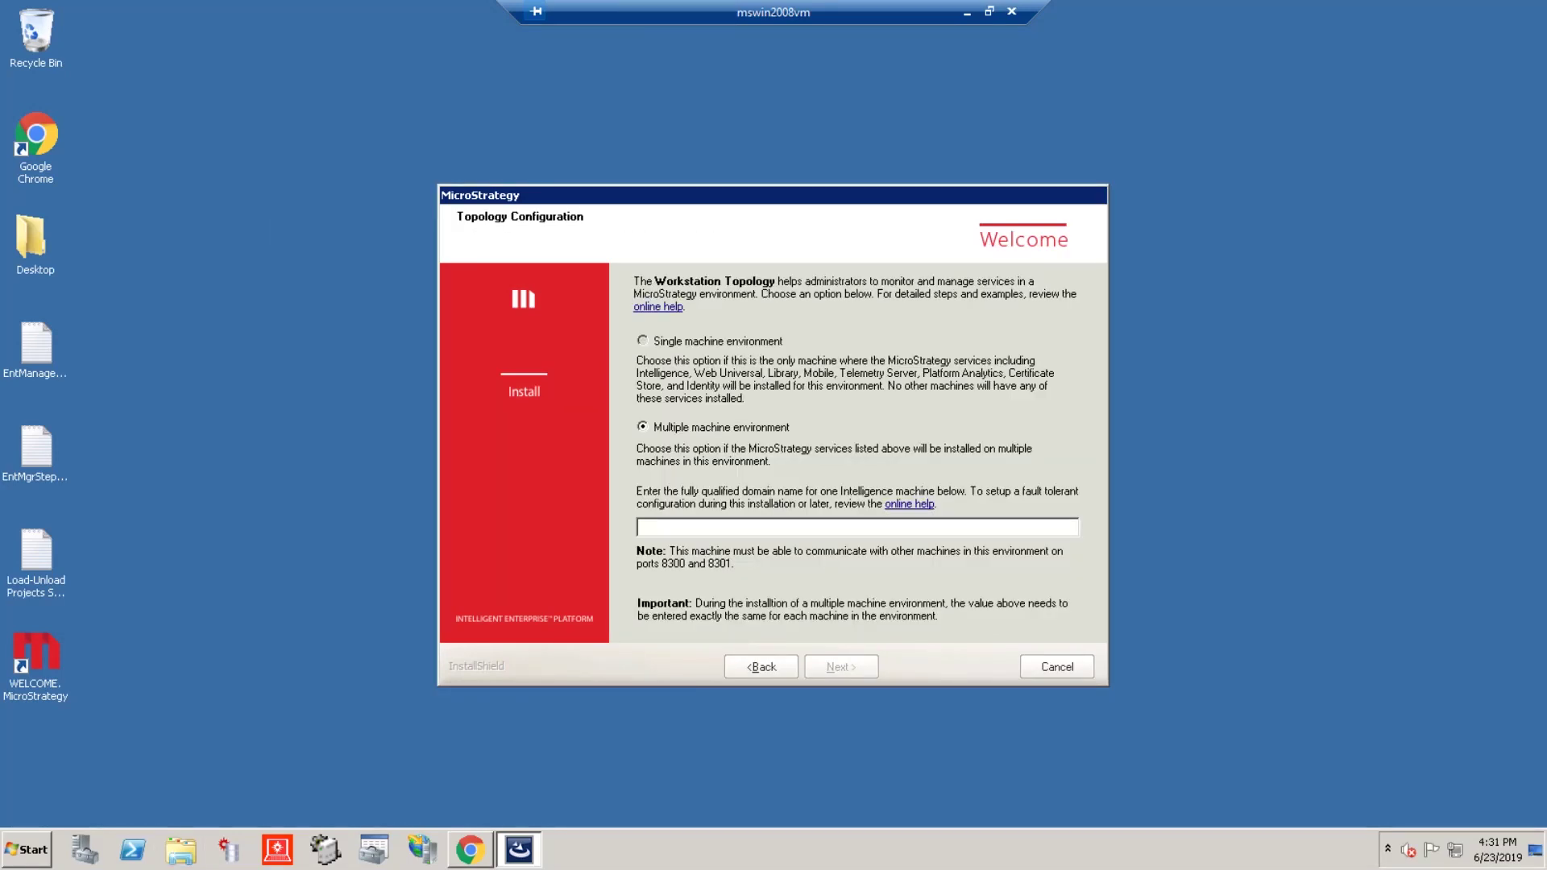
# Step: Choose Single machine environment, keep default telemetry and install details, and request an activation code
pyautogui.click(642, 341)
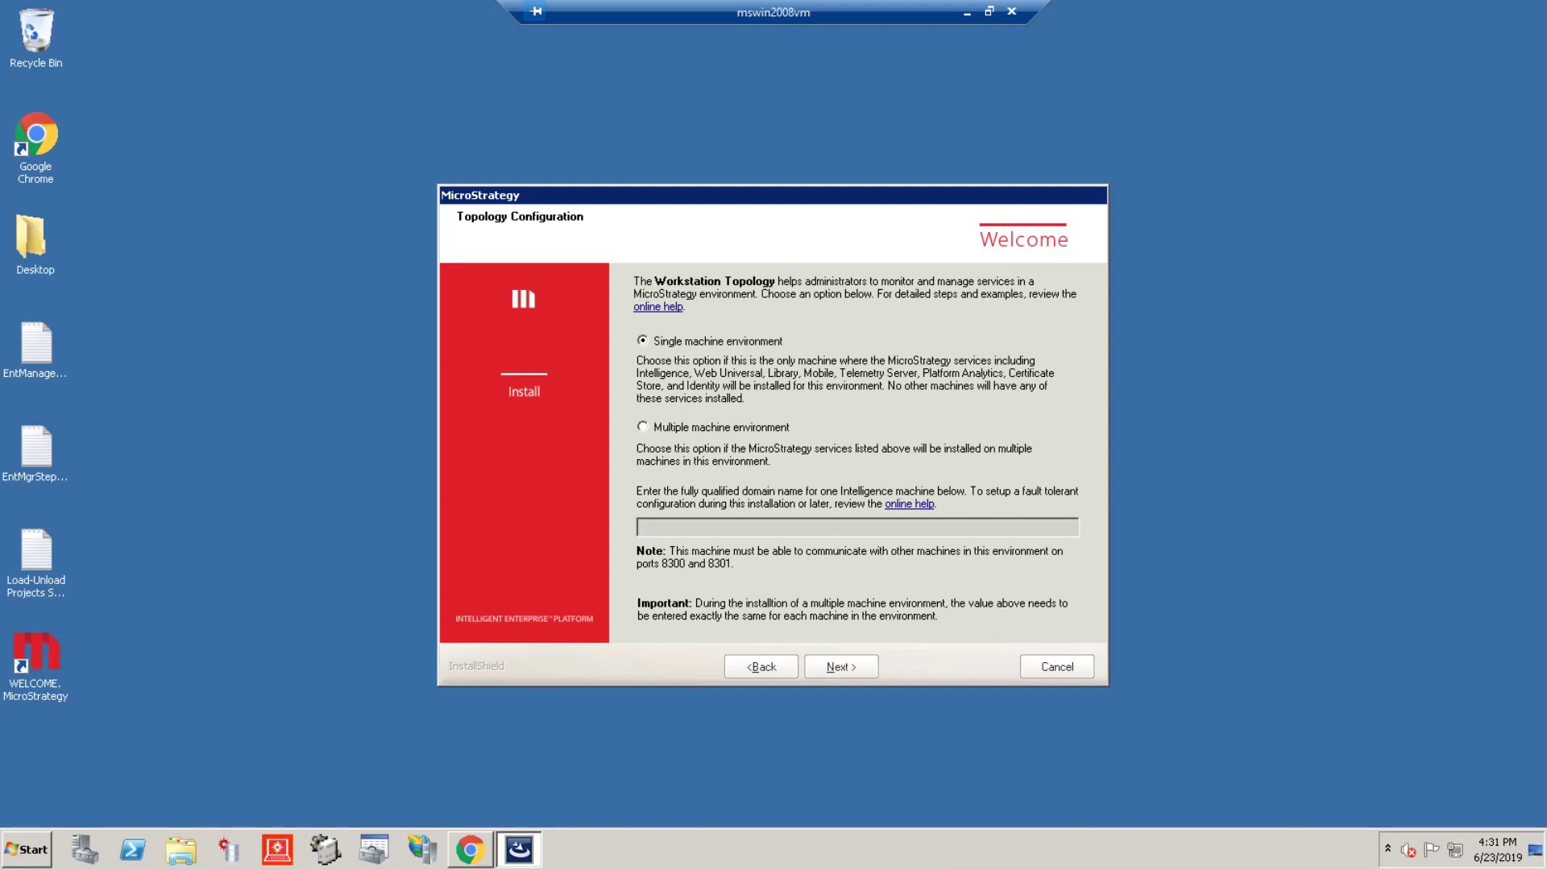
pyautogui.press('Return')
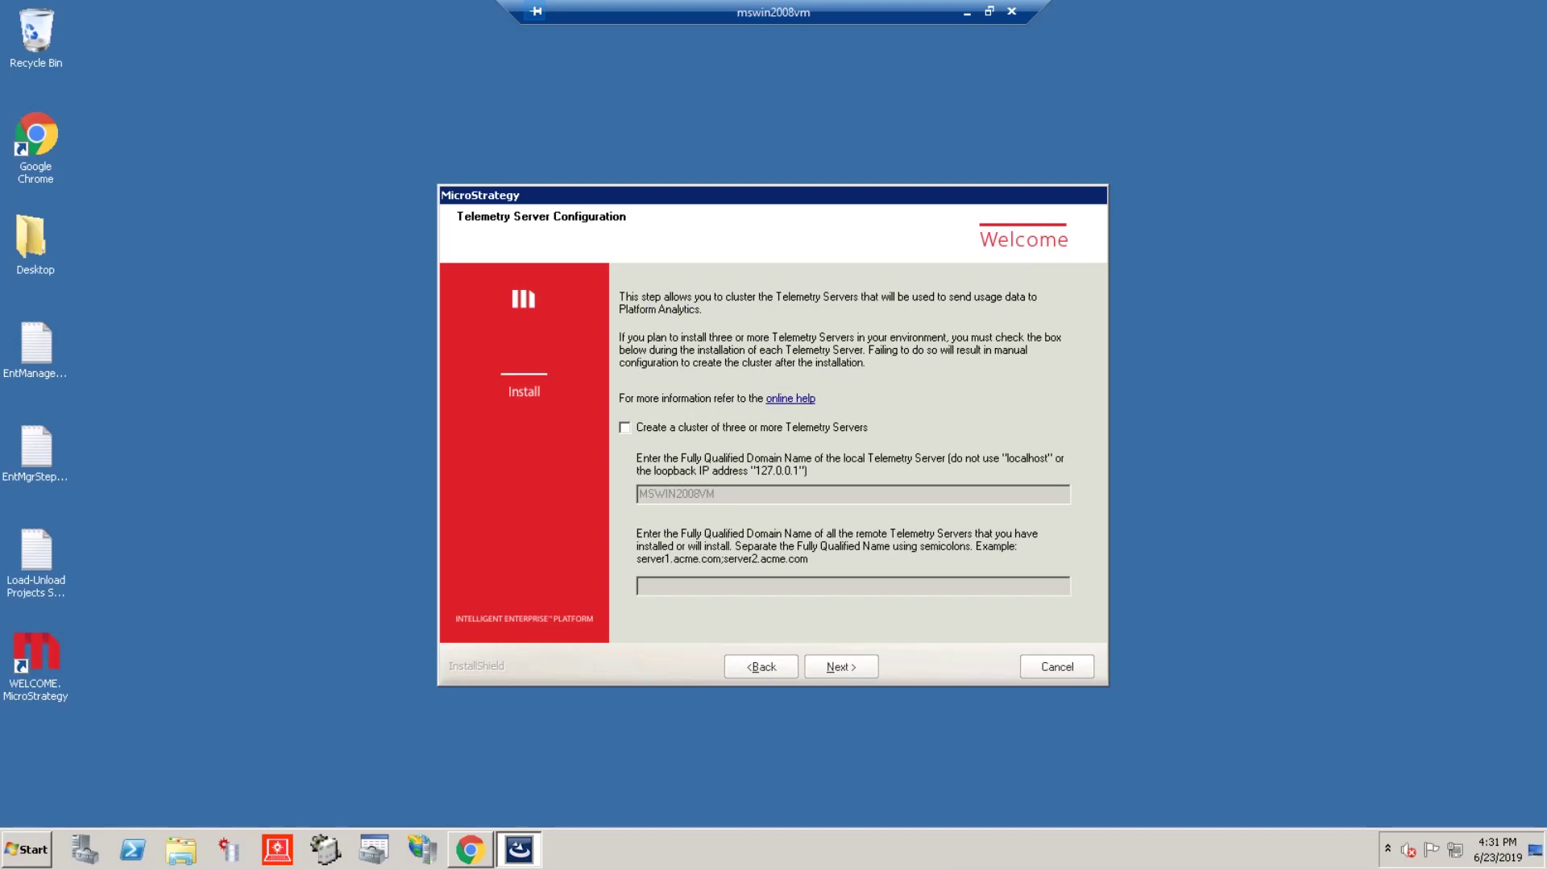
pyautogui.press('Return')
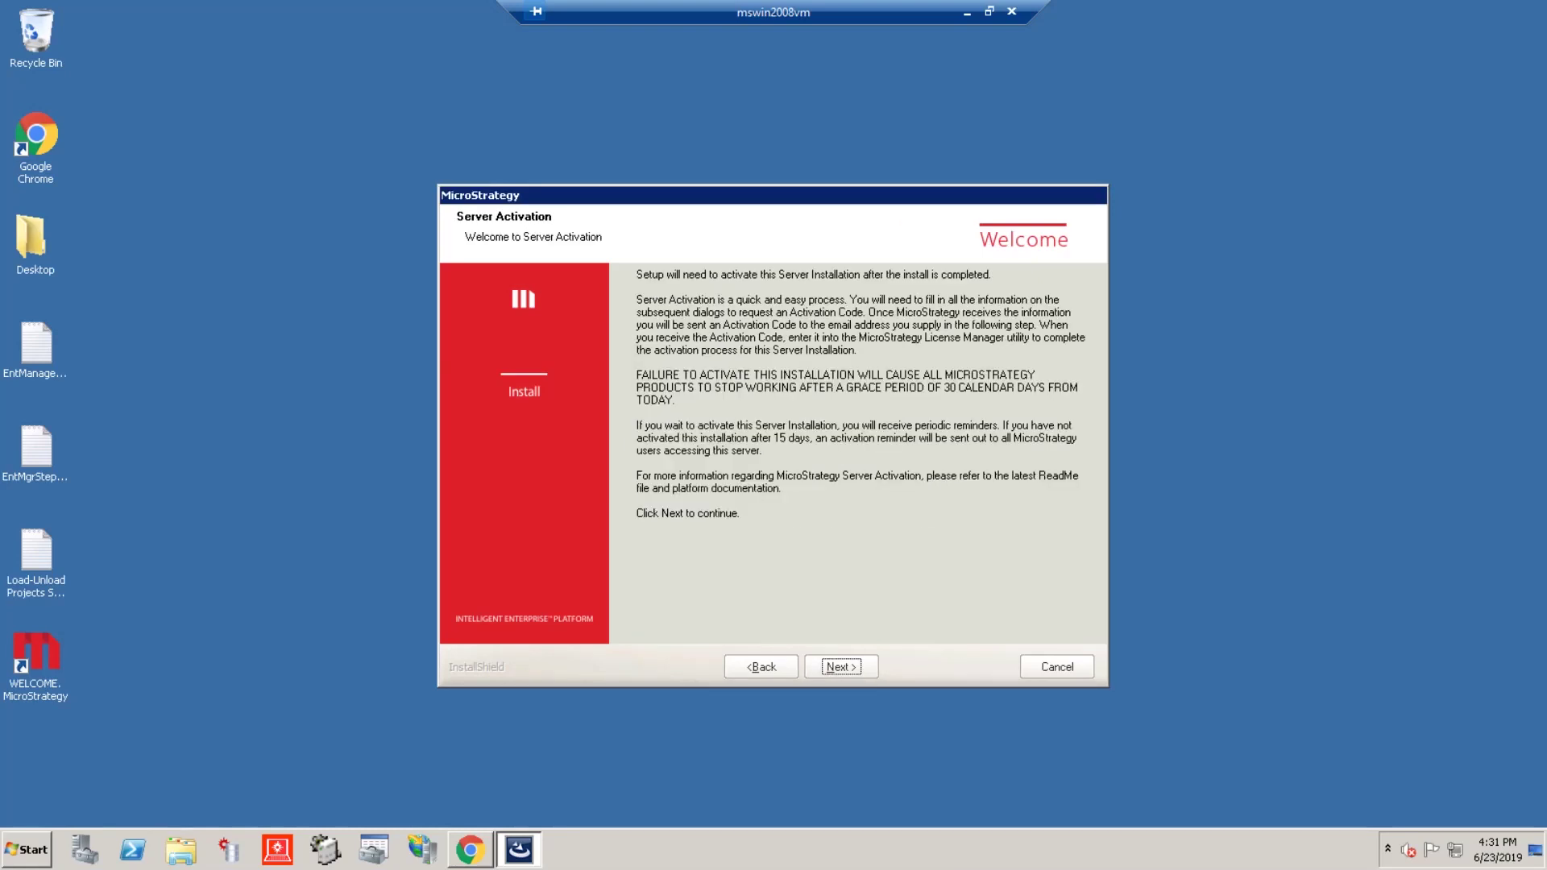
pyautogui.press('Return')
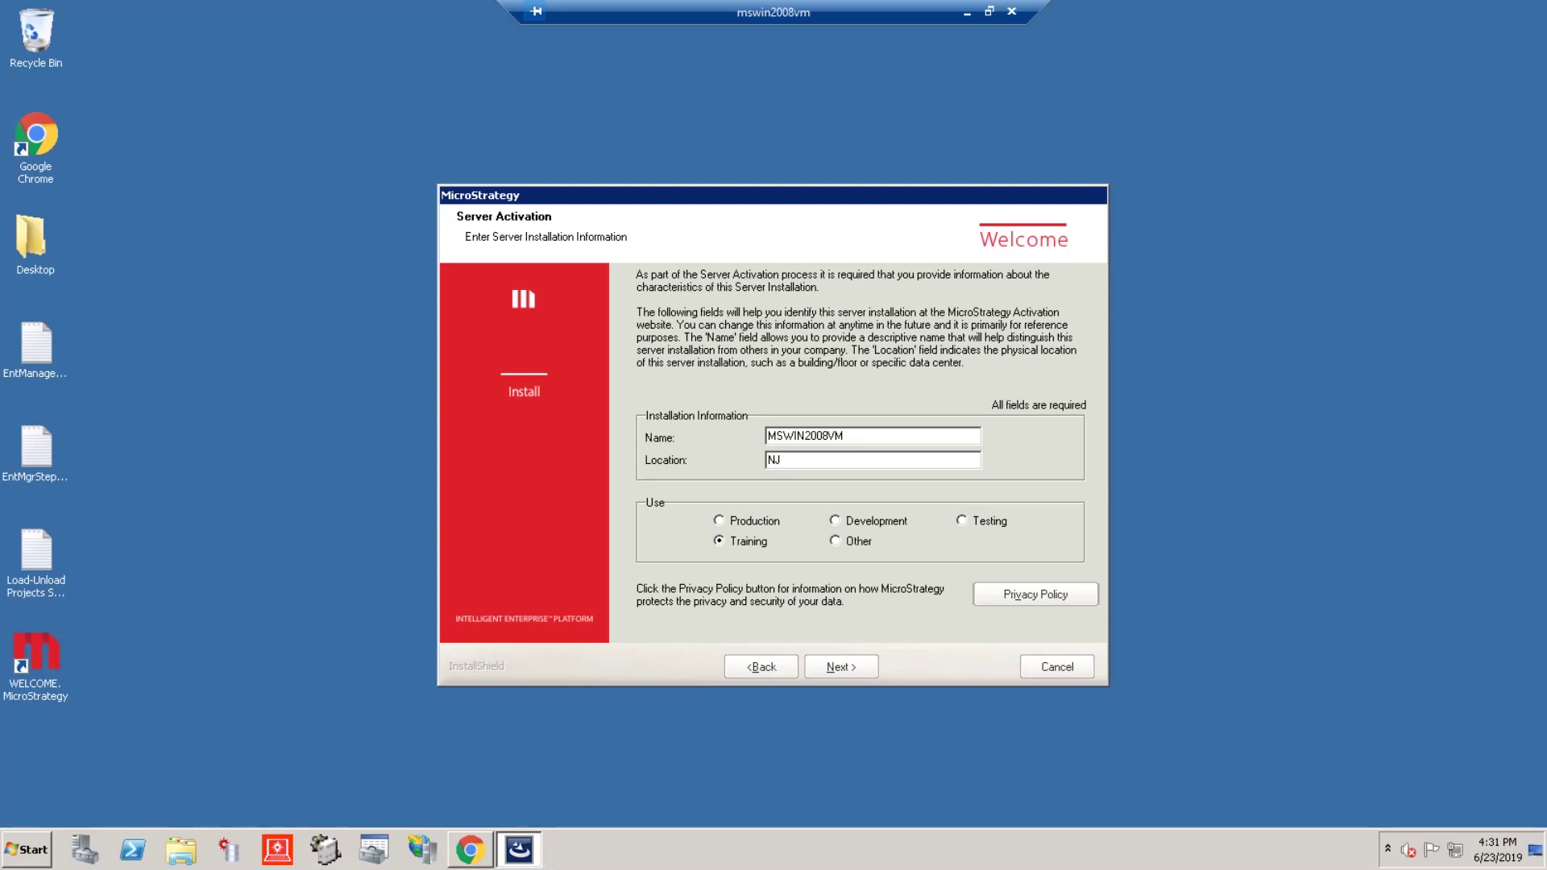
pyautogui.press('Return')
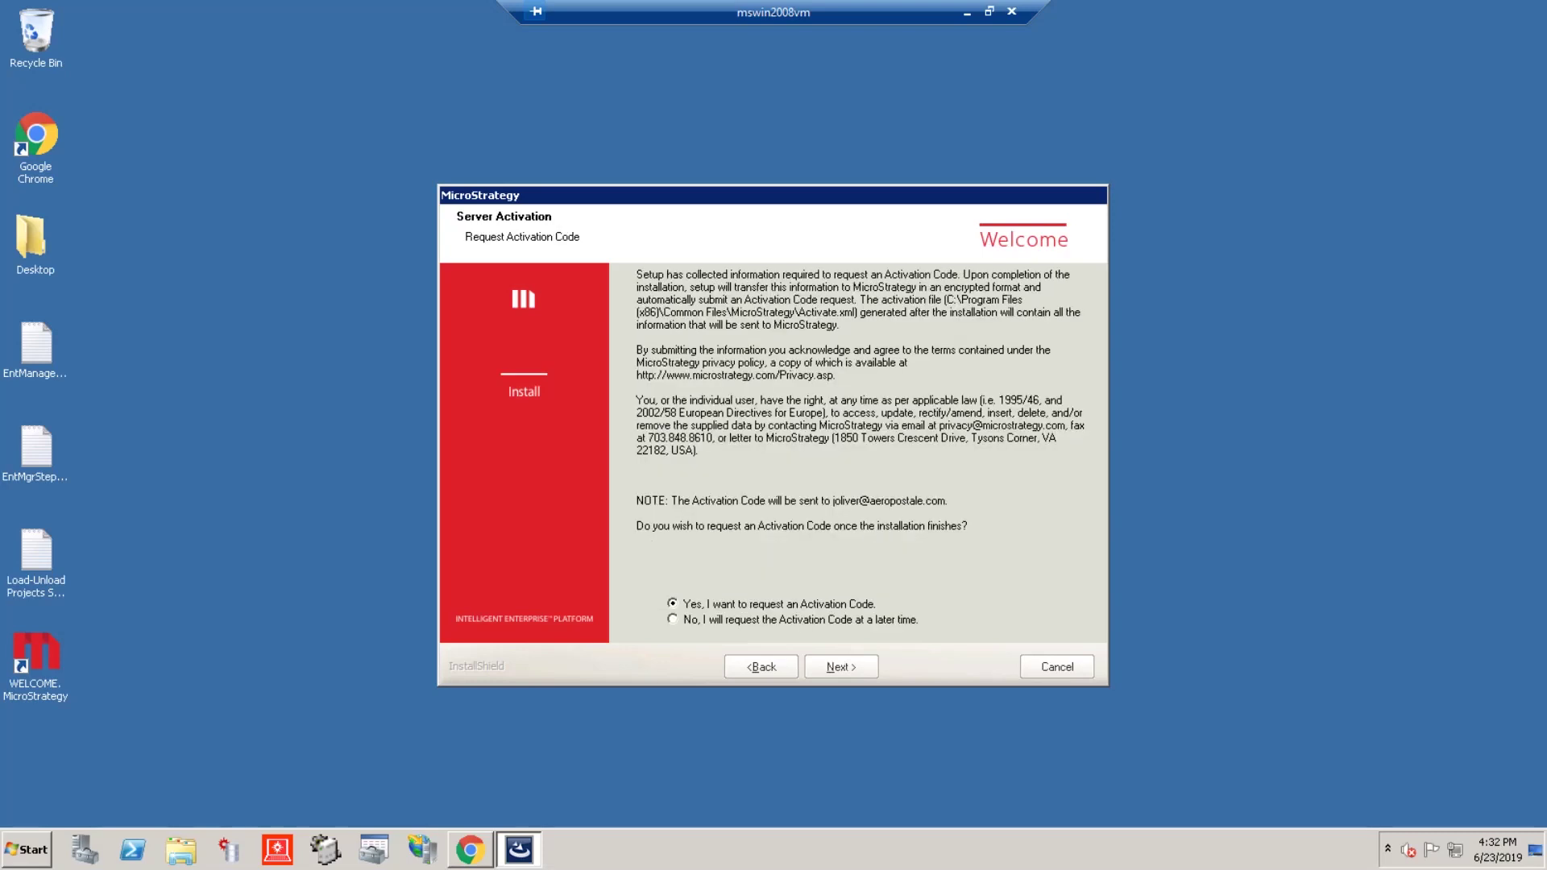
pyautogui.press('Return')
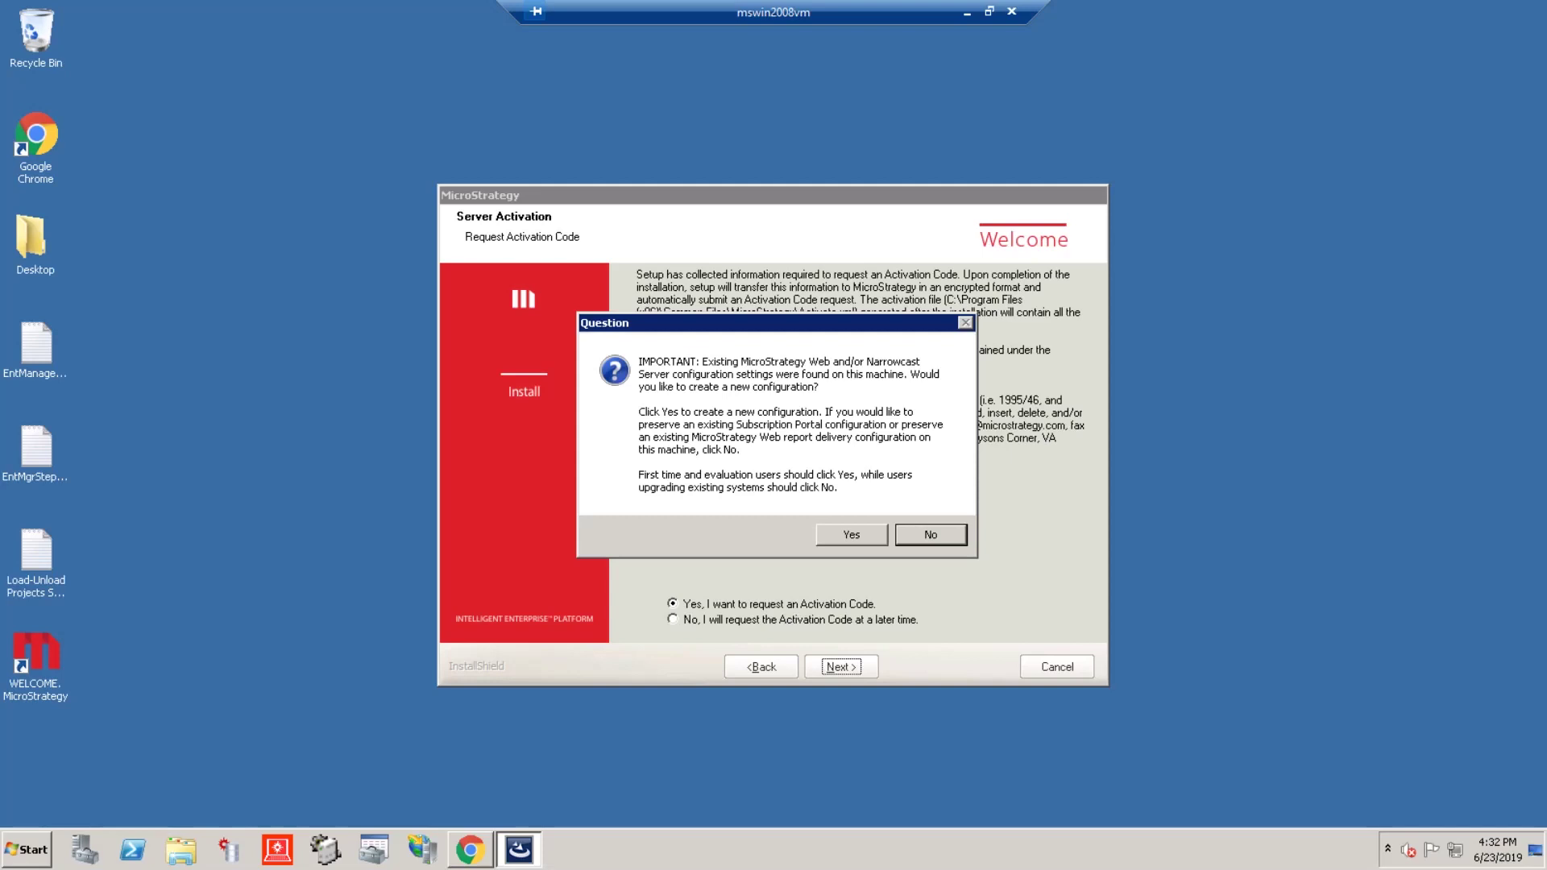
# Step: Answer the Web/Narrowcast configuration and Analytics Modules overwrite questions
pyautogui.press('Return')
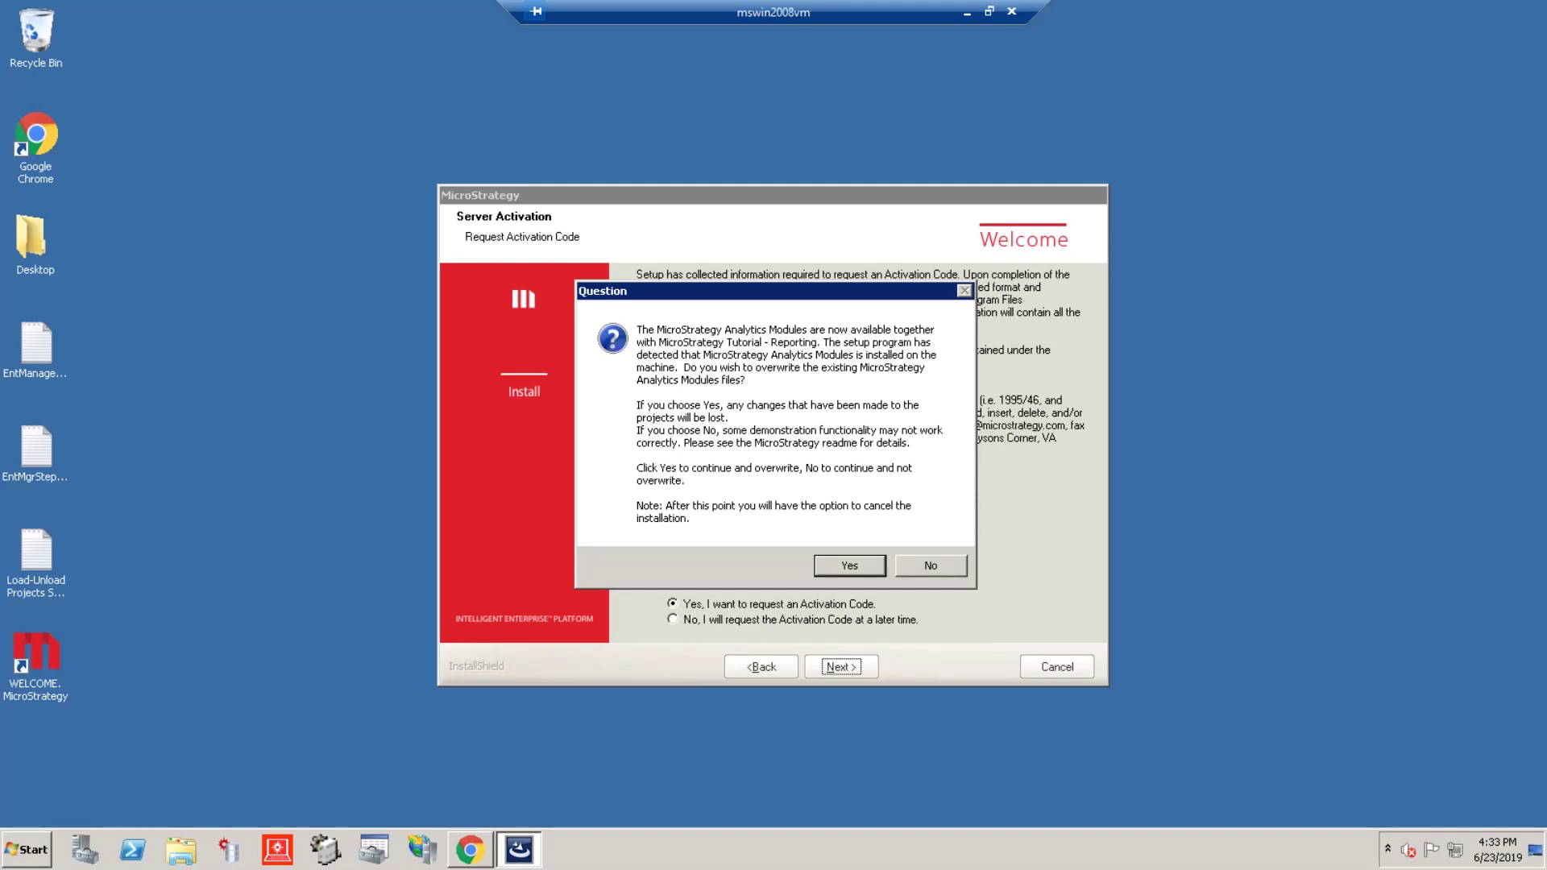
pyautogui.press('Return')
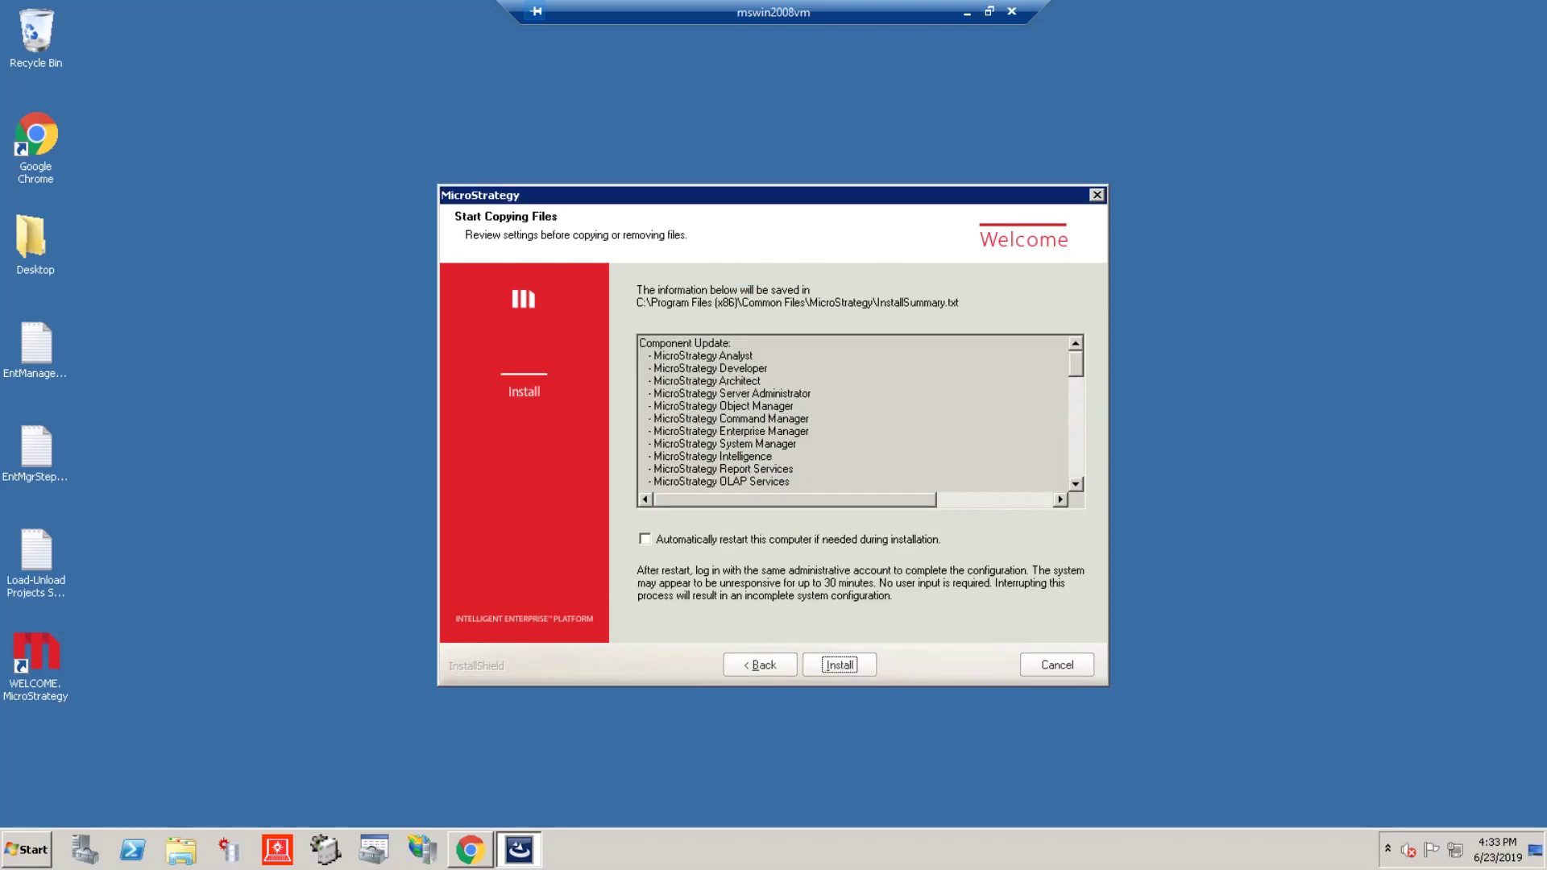
# Step: Enable automatic restart if needed and start the 11.1 installation
pyautogui.click(644, 540)
pyautogui.press('Return')
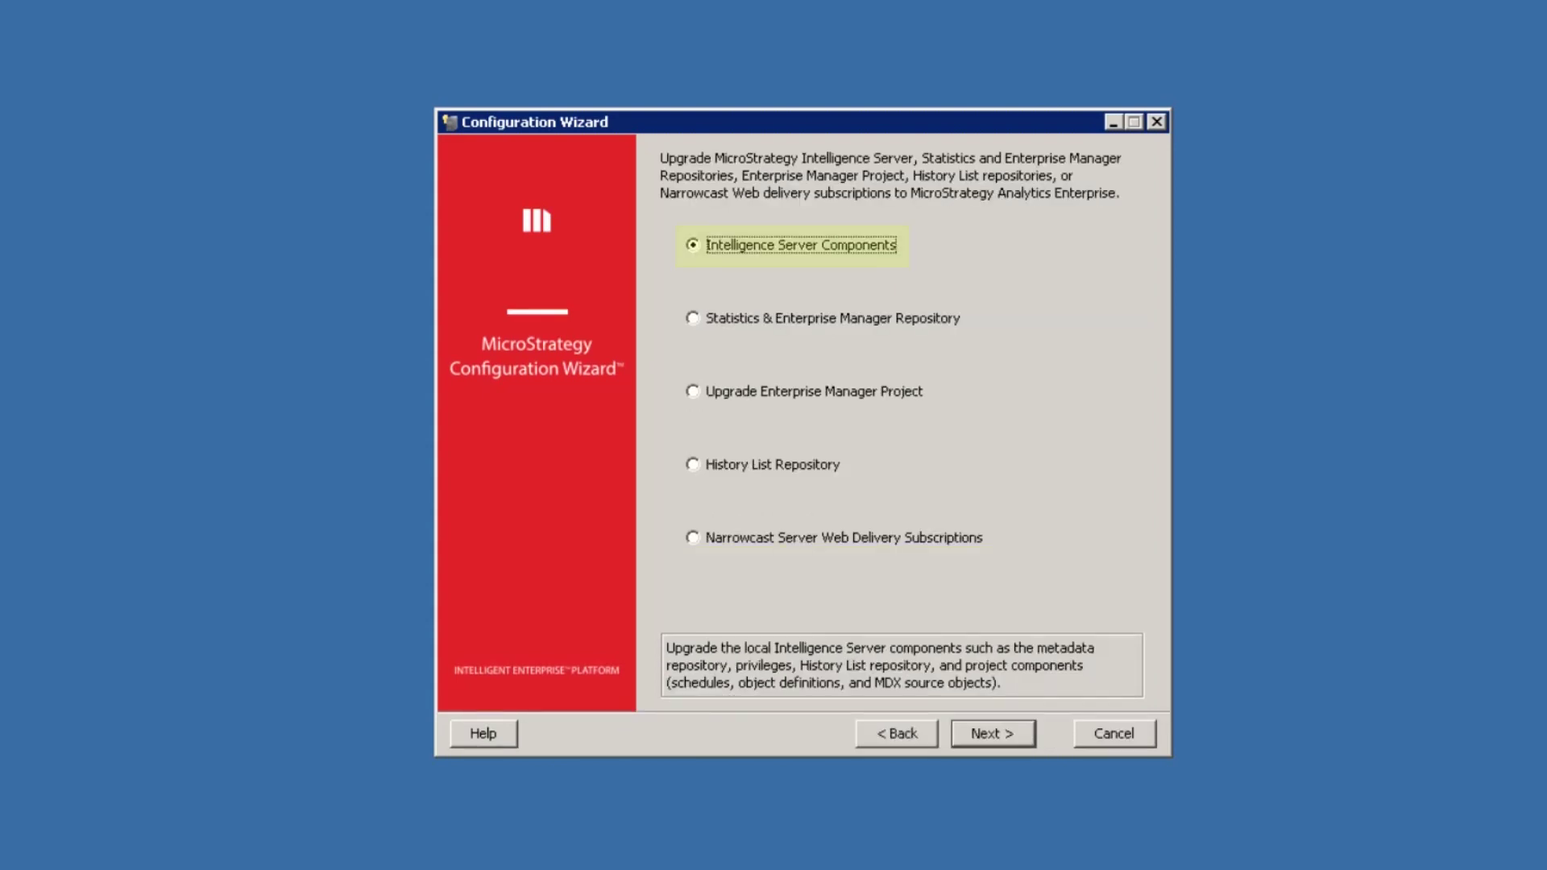
# Step: Upgrade Intelligence Server Components including the AdvWorksDW project and apply the upgrade
pyautogui.press('Return')
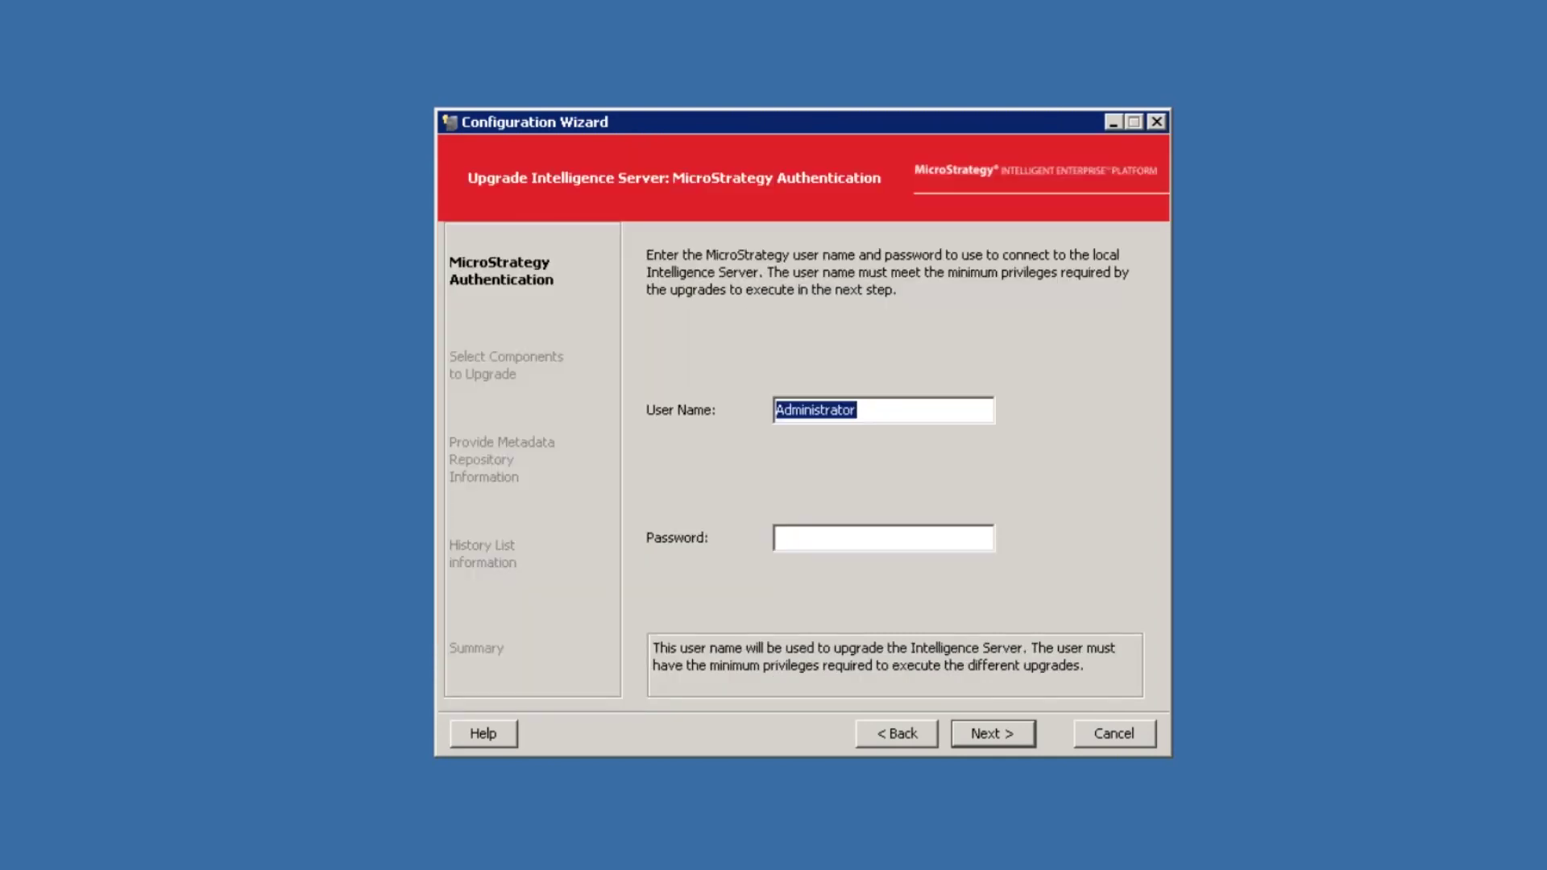
pyautogui.press('Return')
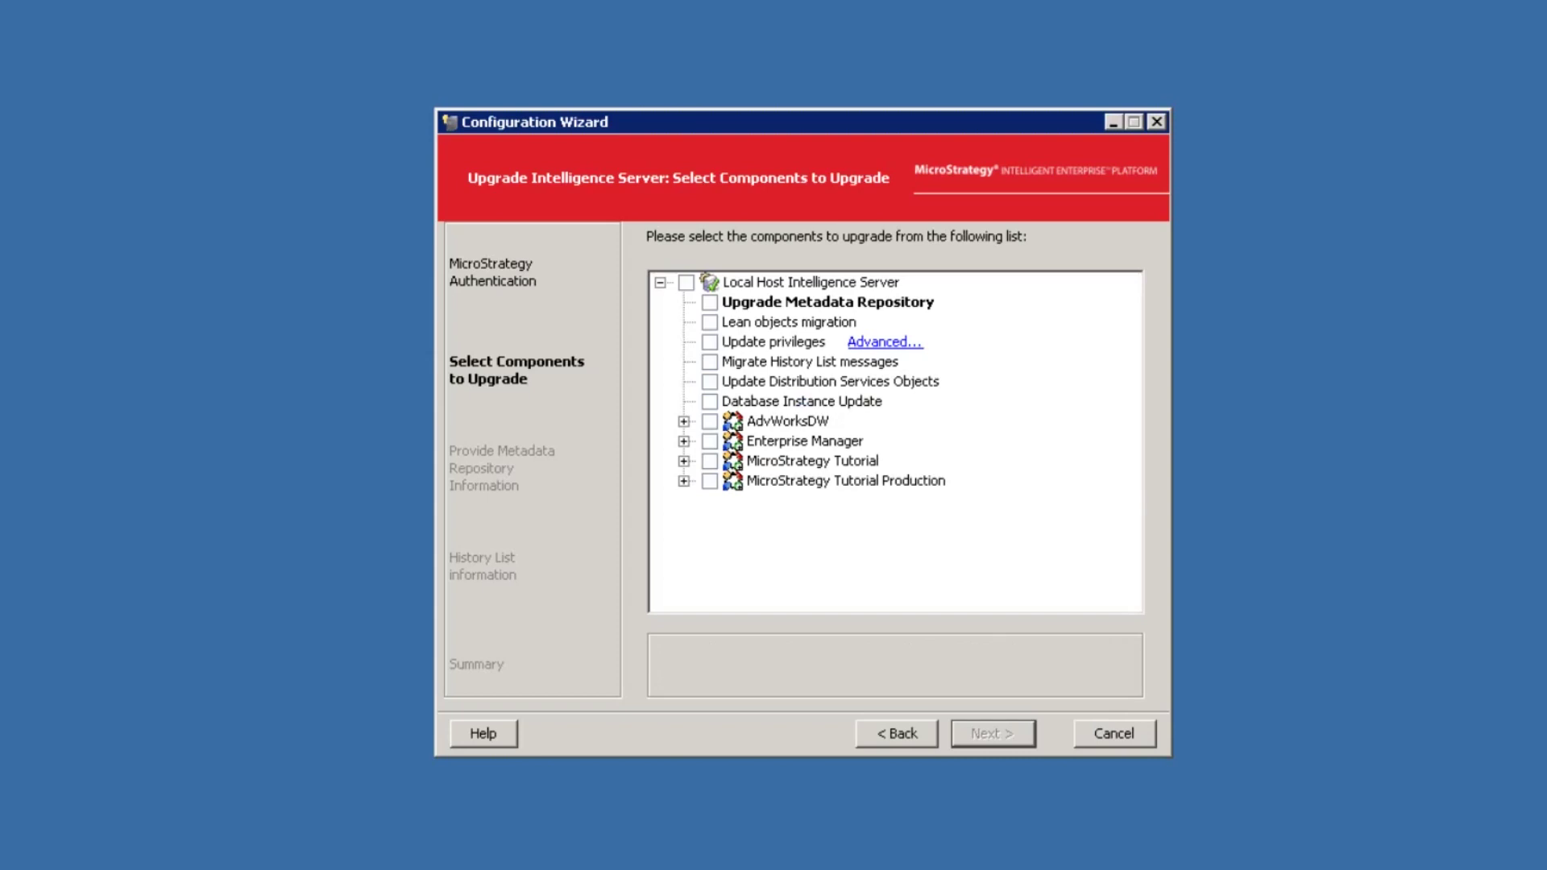
pyautogui.click(709, 420)
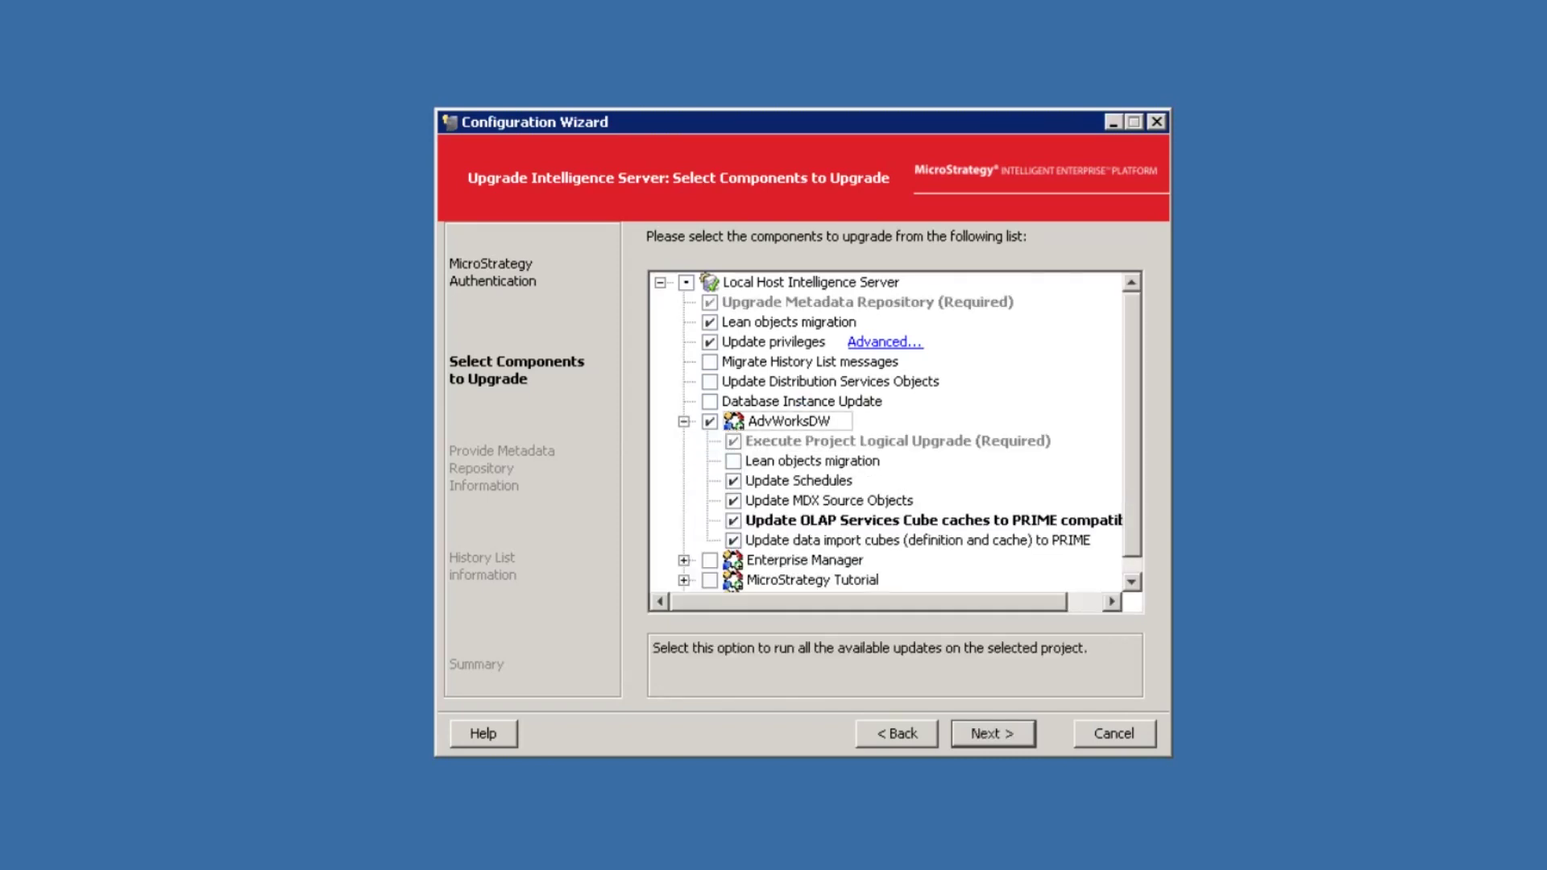
pyautogui.press('Return')
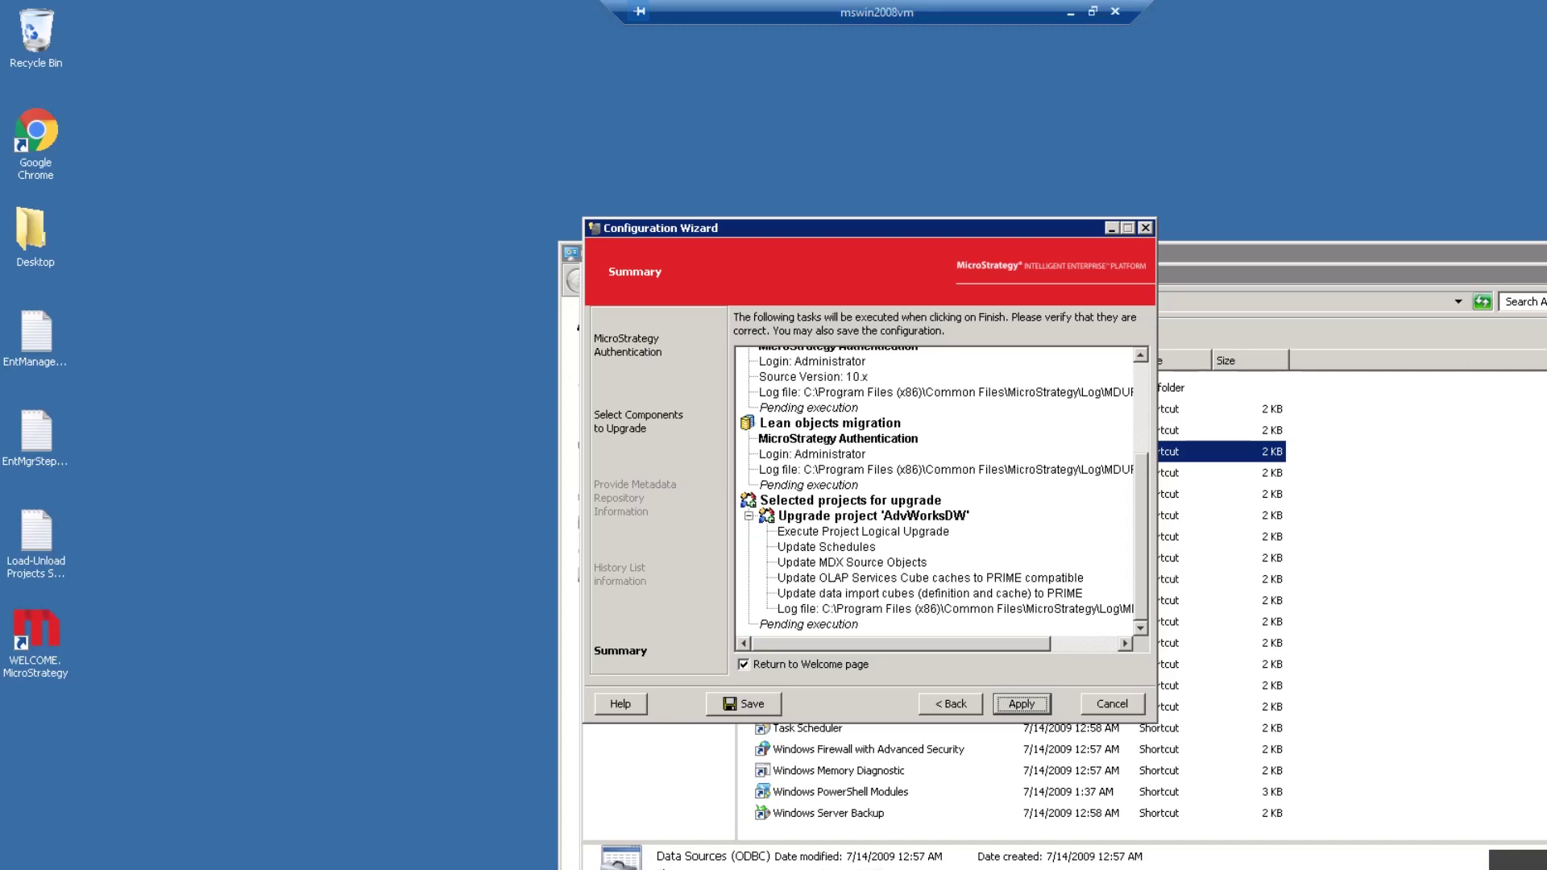
pyautogui.press('Return')
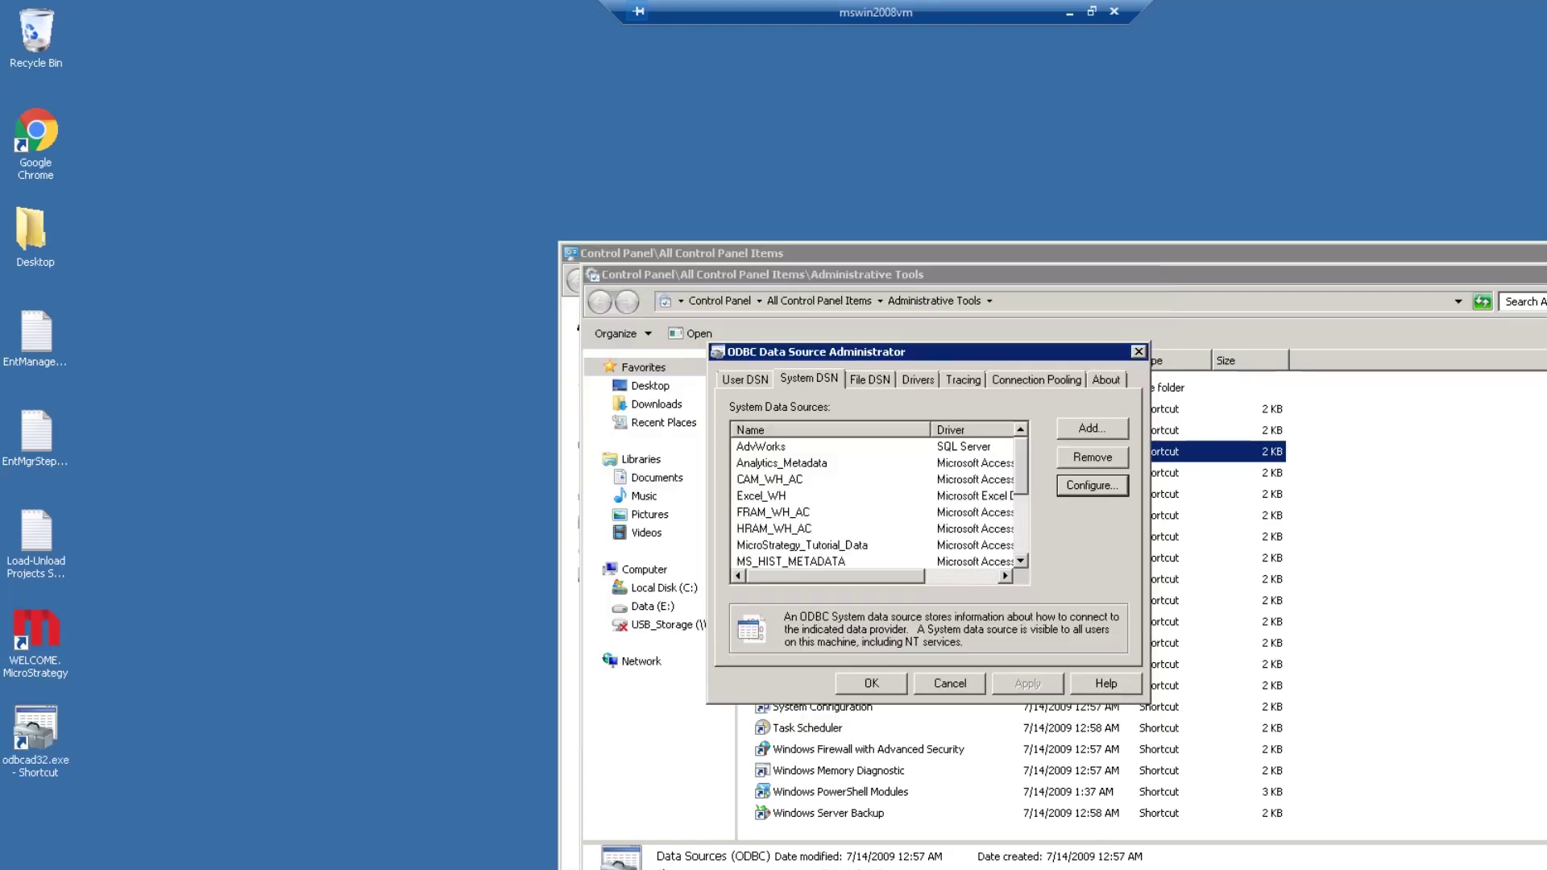
# Step: In the MS_METADATA DSN's advanced options, set ExtendedAnsiSQL to 1
pyautogui.scroll(-2, 830, 503)
pyautogui.click(777, 479)
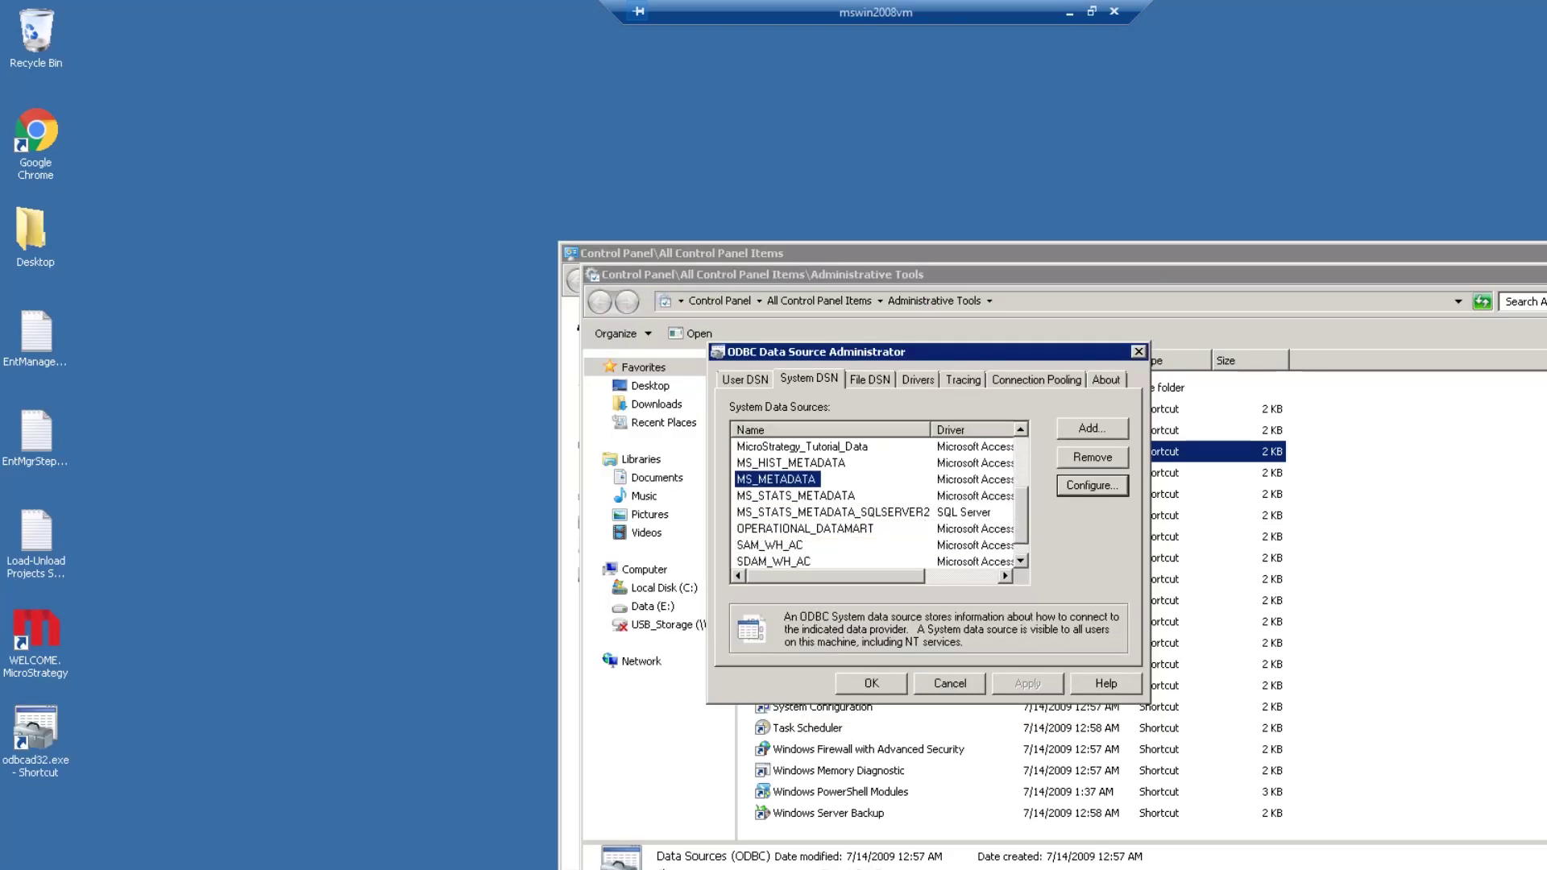
pyautogui.press('Return')
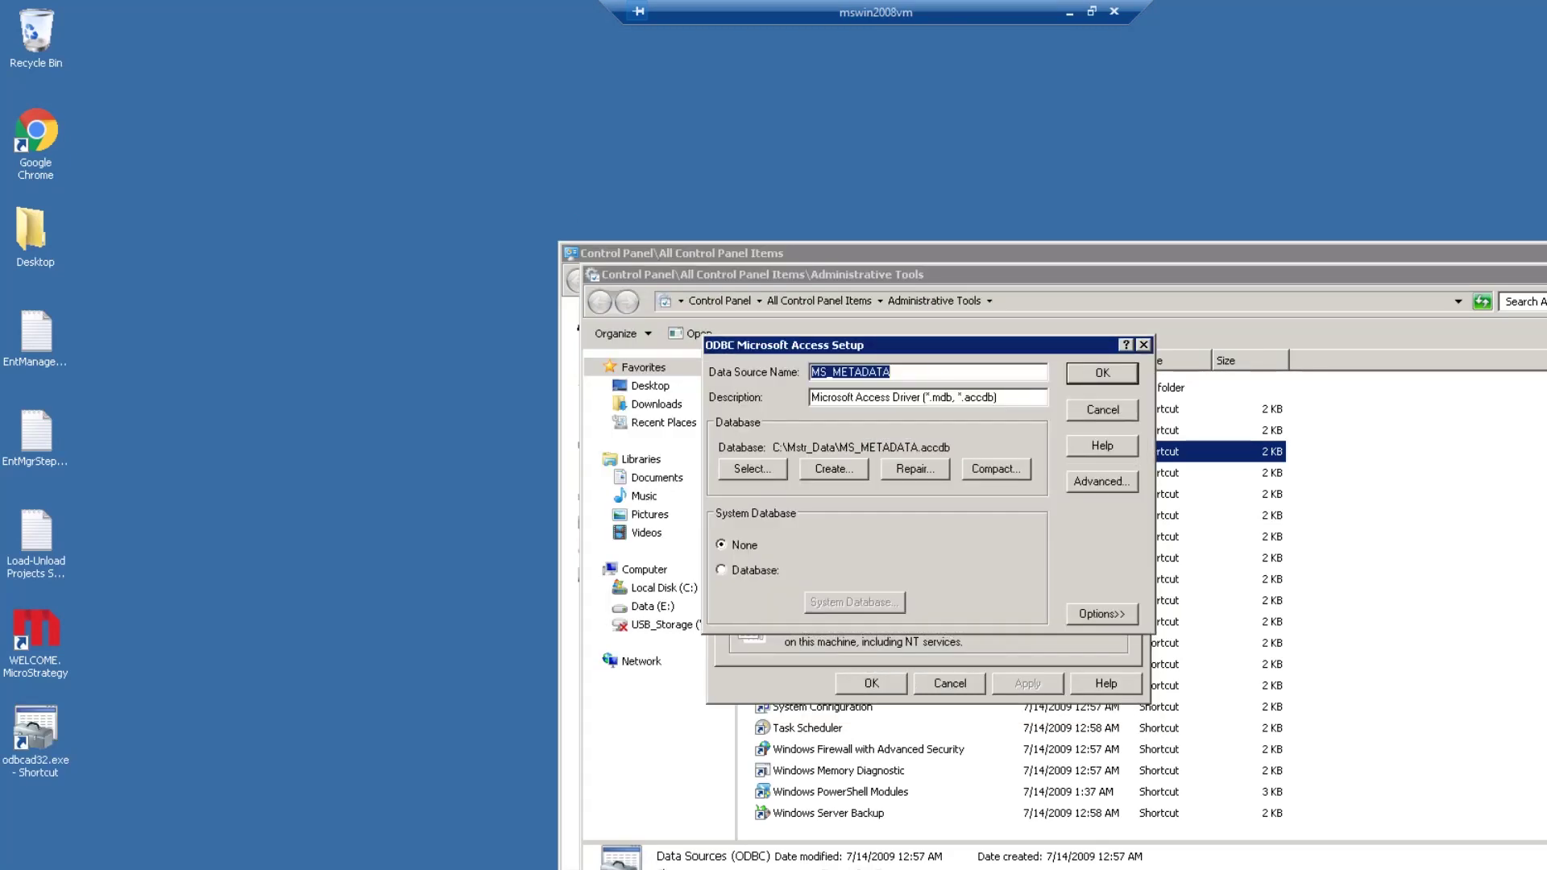
pyautogui.hotkey('alt', 'a')
pyautogui.click(818, 529)
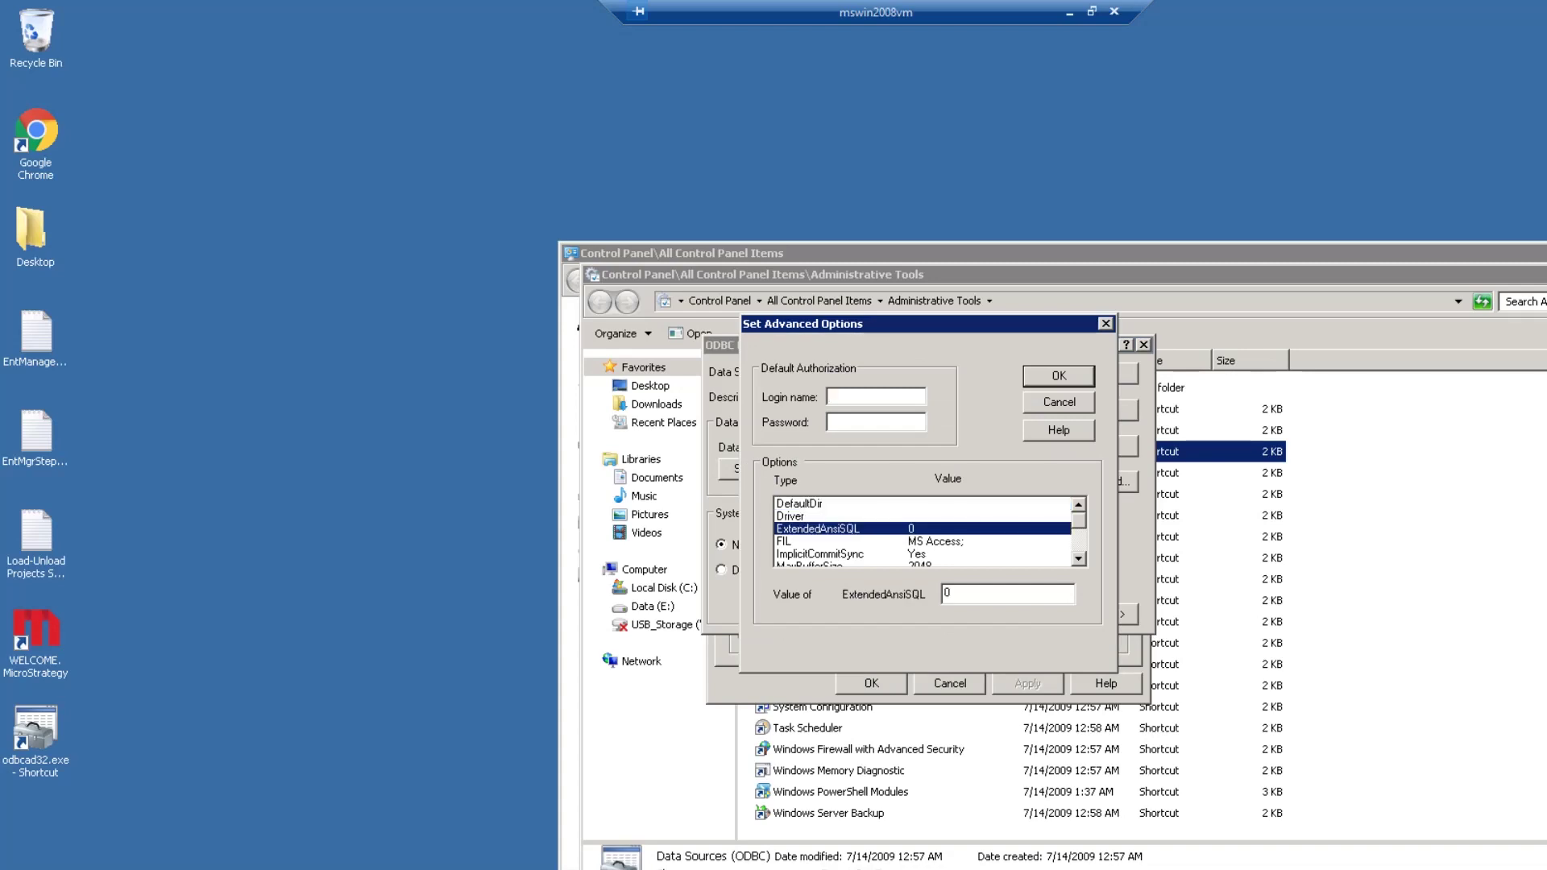
pyautogui.press('Tab')
pyautogui.write('1')
# Step: Set MaxBufferSize to 8192 and save the advanced options
pyautogui.scroll(-3, 923, 532)
pyautogui.scroll(3, 923, 532)
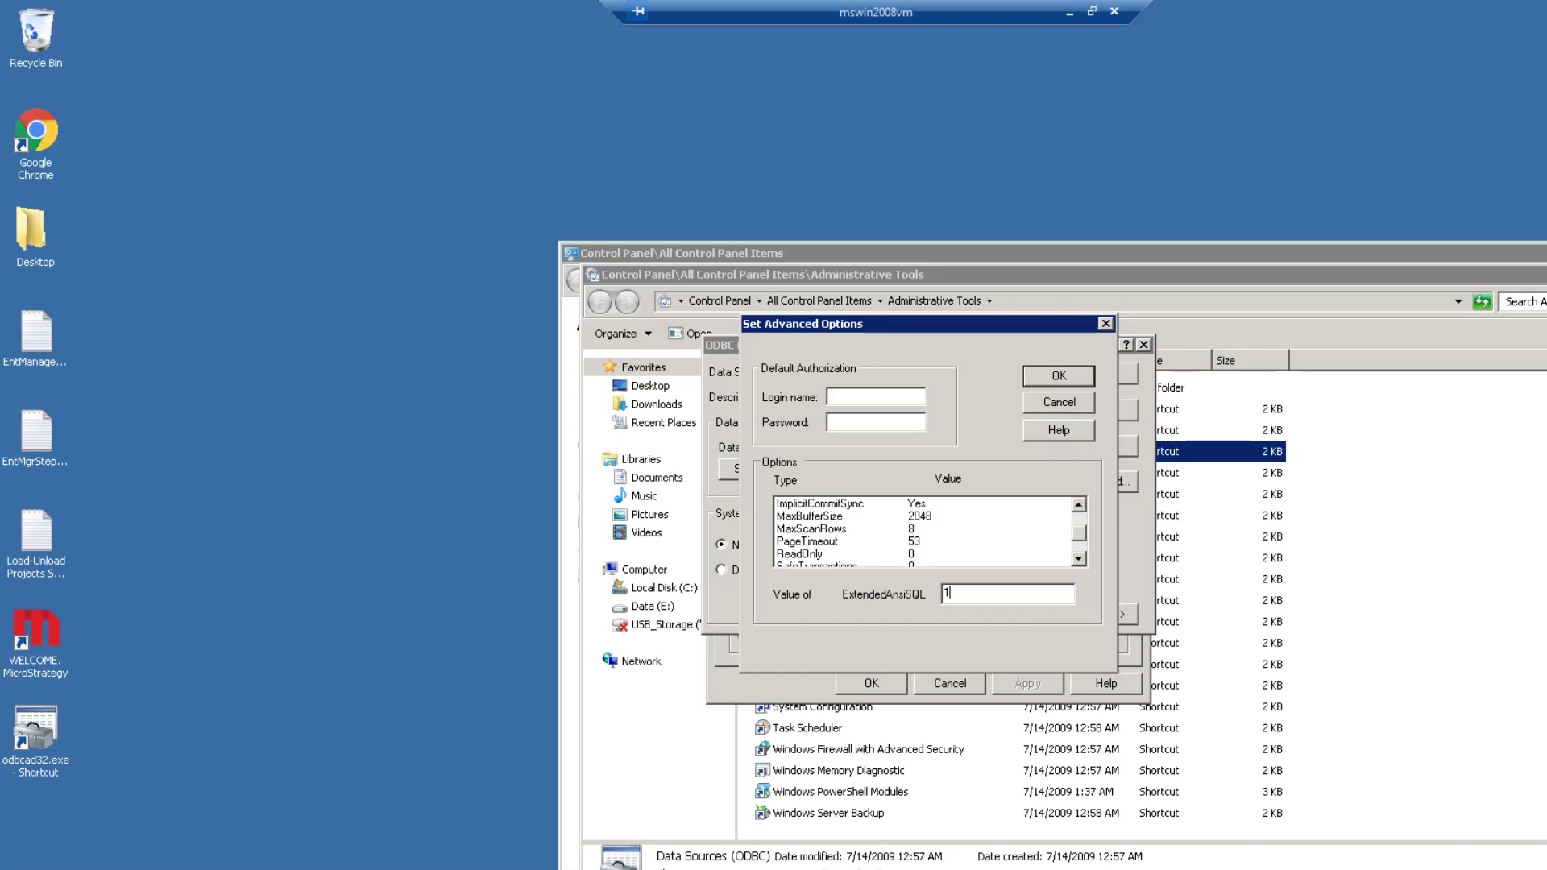
pyautogui.click(838, 516)
pyautogui.press('Tab')
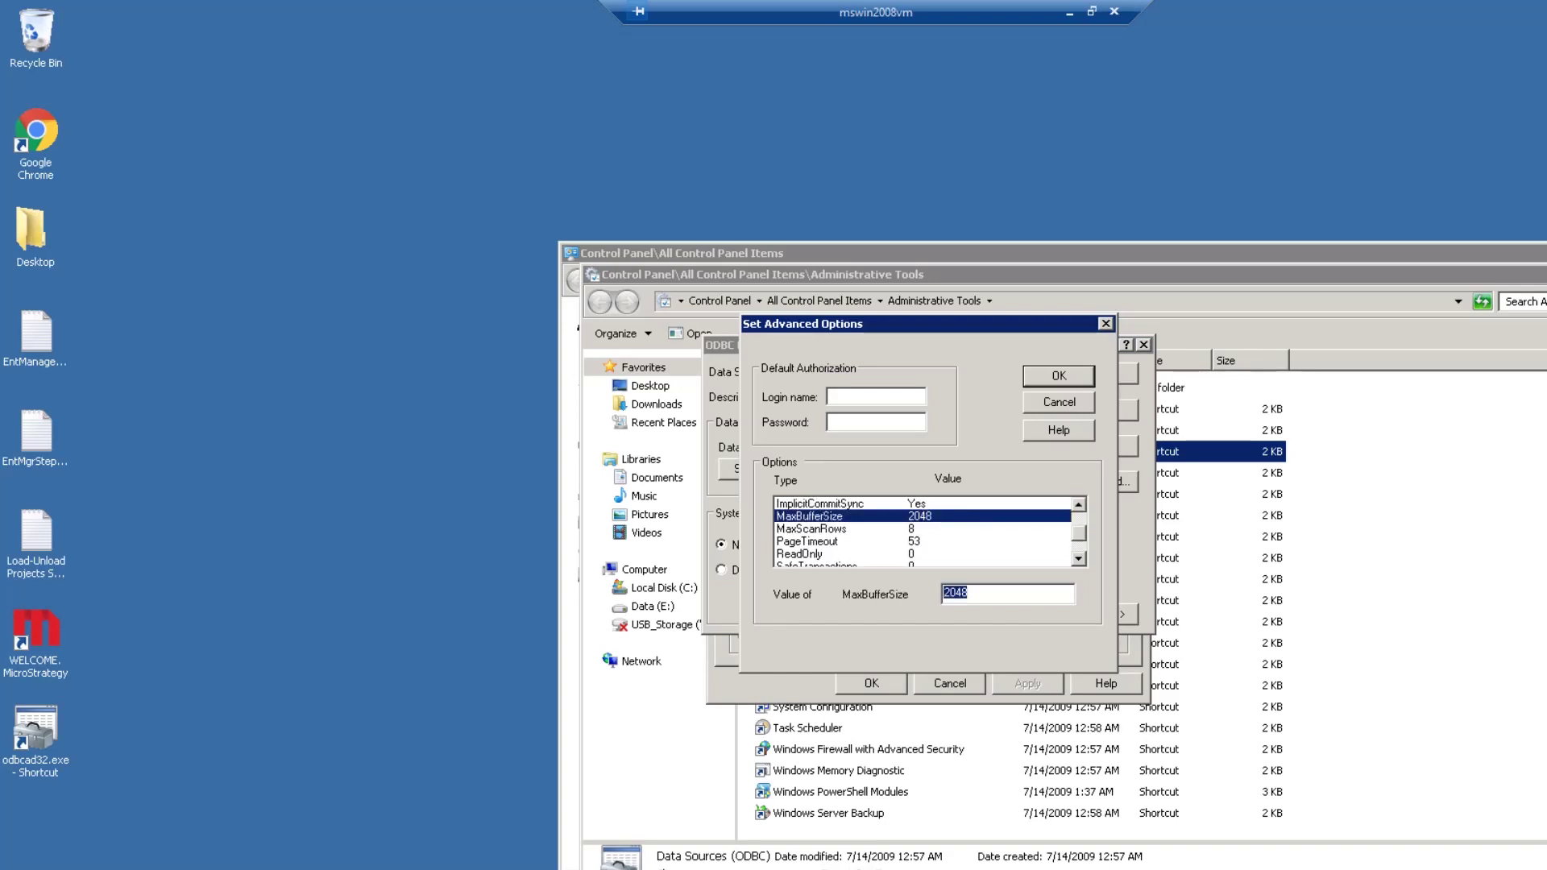
pyautogui.write('8192')
pyautogui.press('Return')
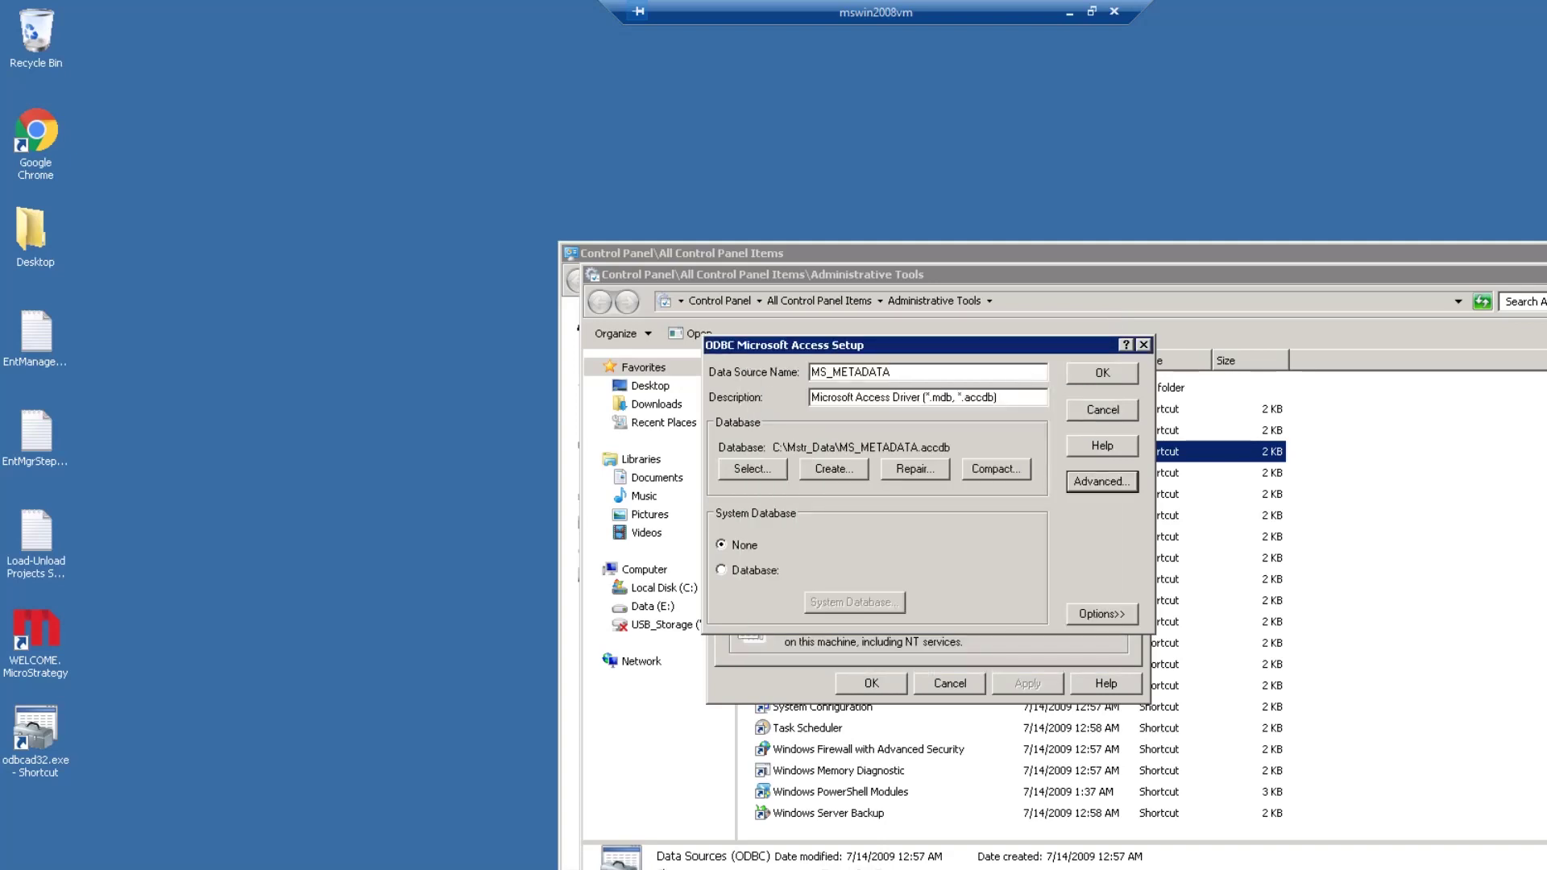